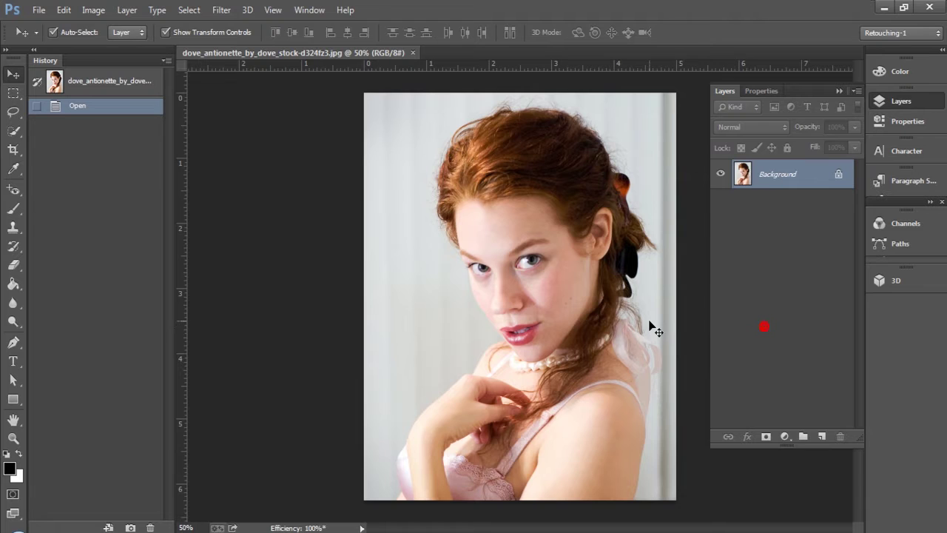
Step: Activate the Dodge tool and reduce its brush size to 100
key("o")
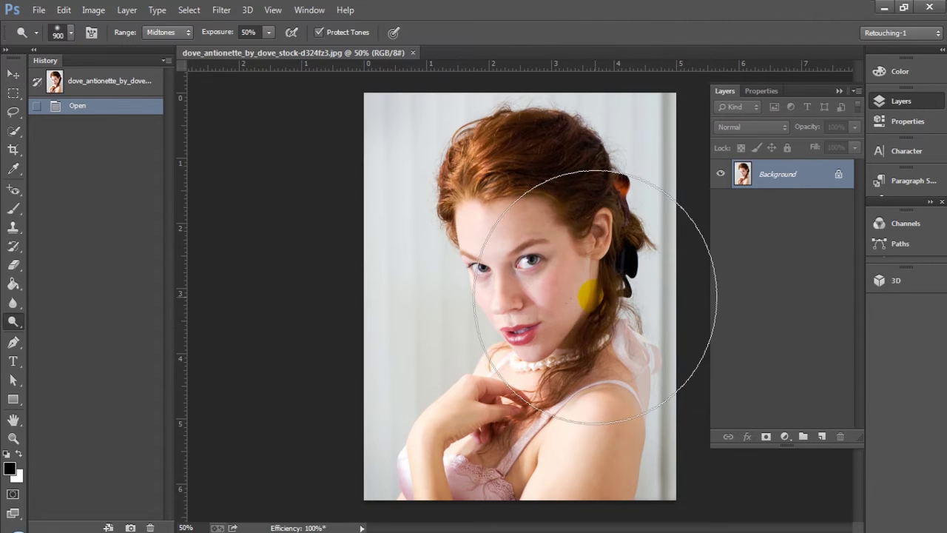
key("[")
key("[")
key("[")
key("[")
key("[")
key("[")
key("[")
key("[")
key("[")
key("[")
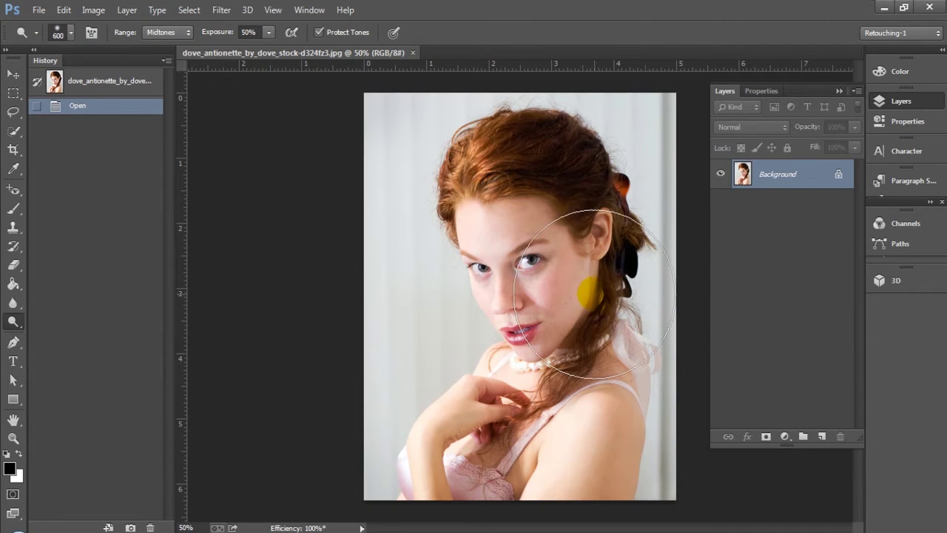
key("bracketleft")
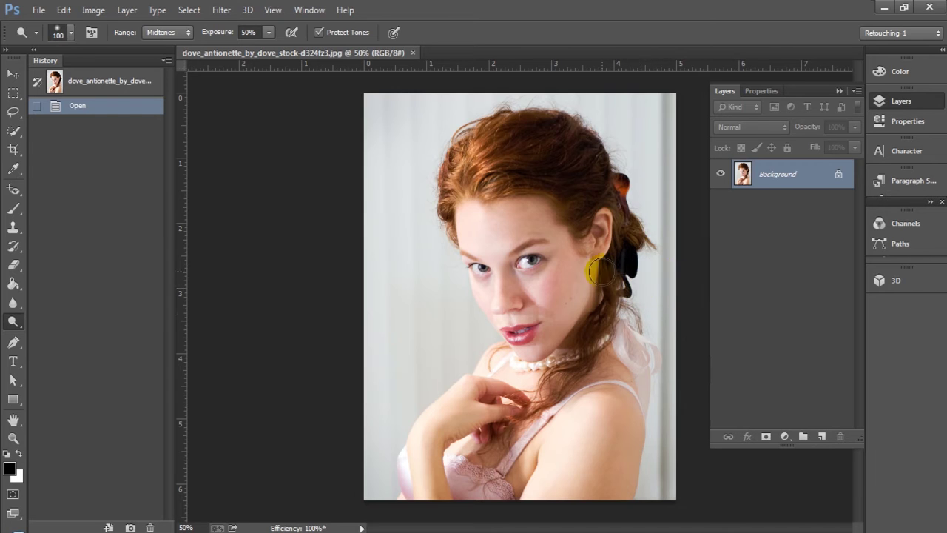
right_click(20, 323)
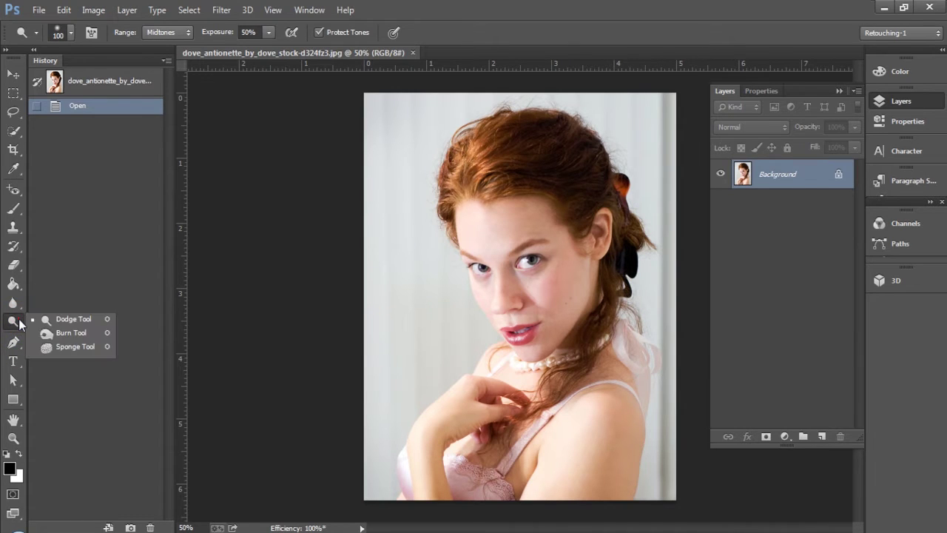
left_click(20, 323)
left_click(19, 322)
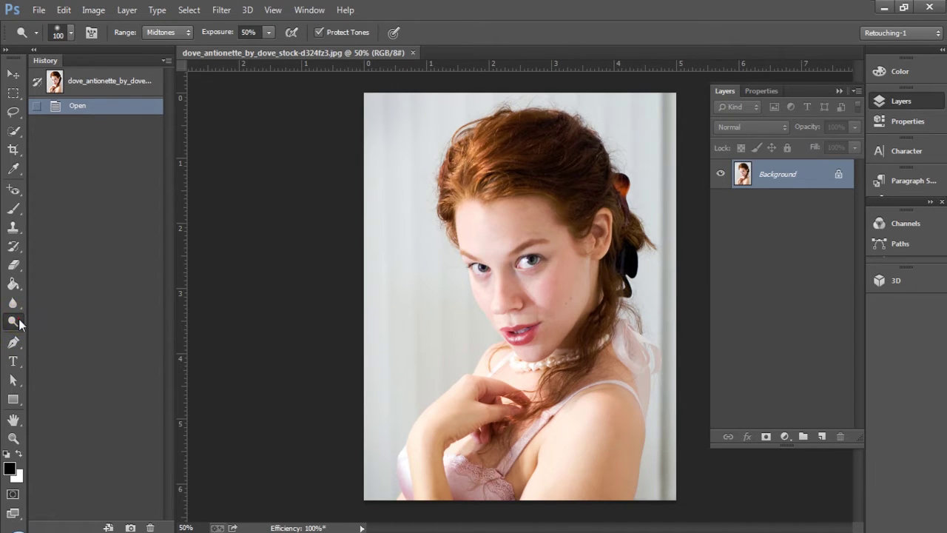
Step: Add a new layer filled with 50% Gray in Normal mode at 100% opacity and name it dodge
left_click(822, 436)
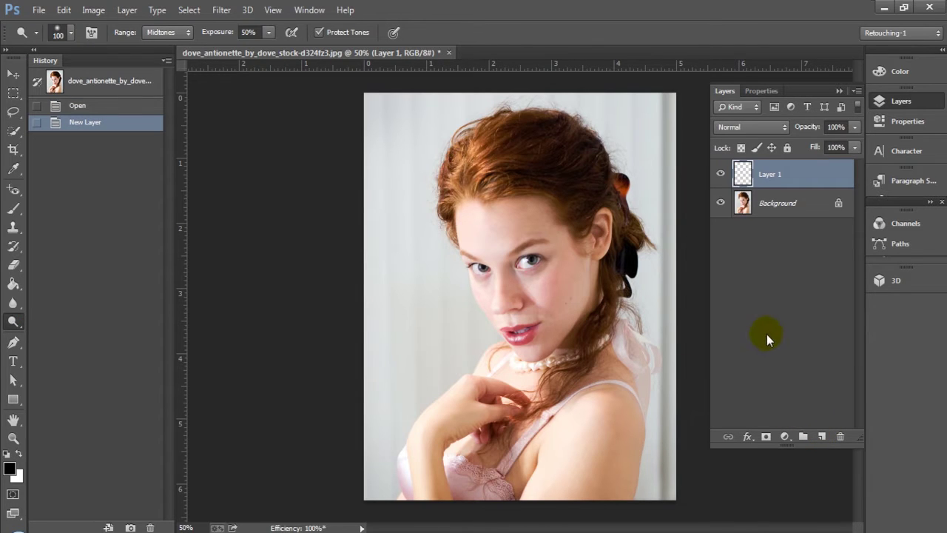
key("shift+F5")
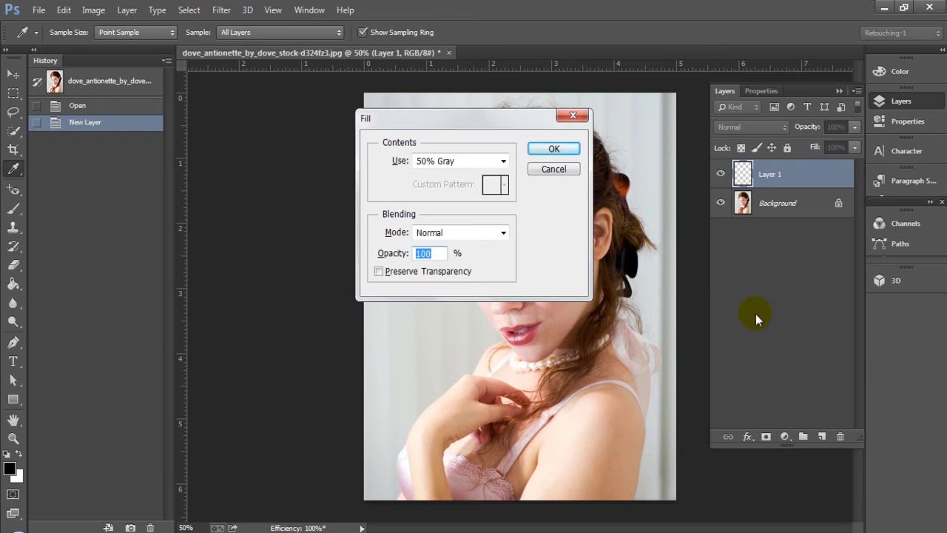
left_click(560, 150)
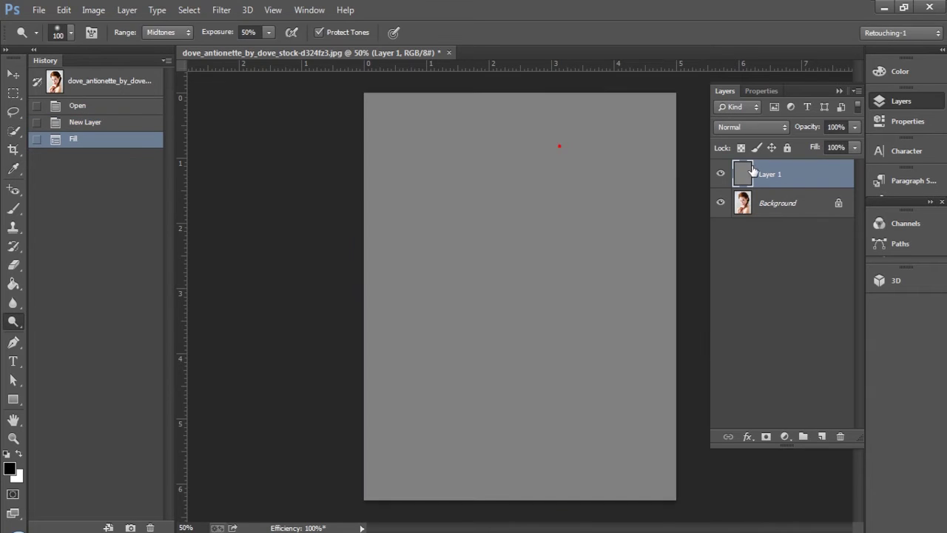
double_click(770, 175)
type("dodge")
left_click(770, 180)
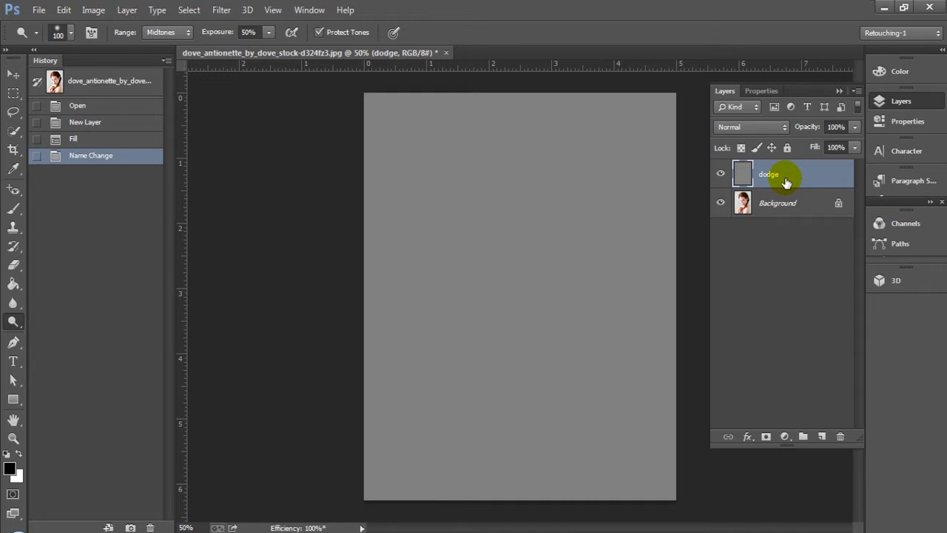
Step: Duplicate the dodge layer and rename the copy burn
key("ctrl+j")
double_click(778, 175)
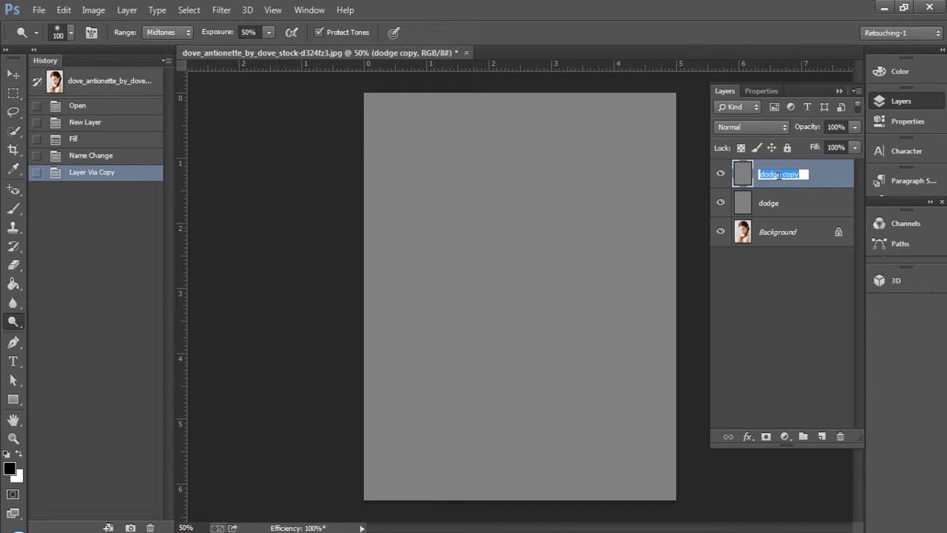
type("burn")
left_click(777, 176)
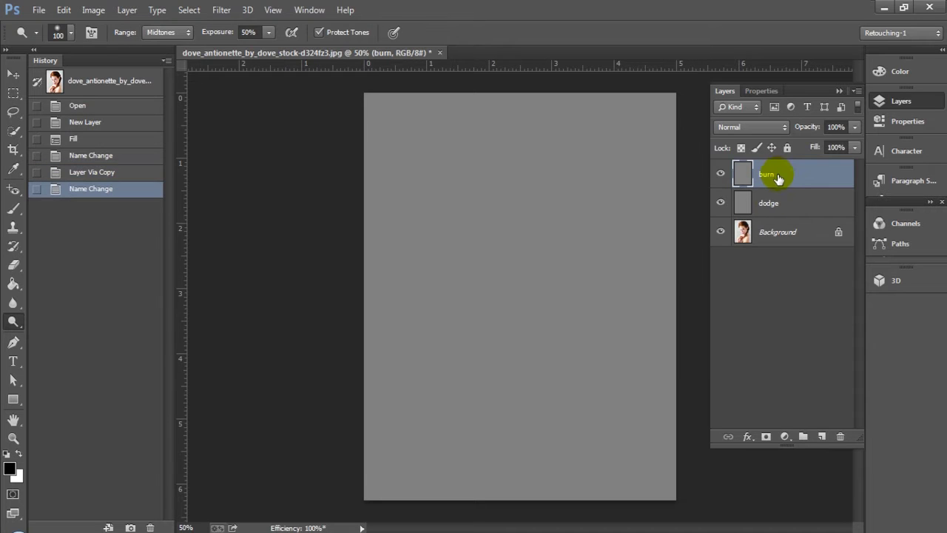
Step: Set the blend mode of both the burn and dodge layers to Soft Light
left_click(770, 220, "shift")
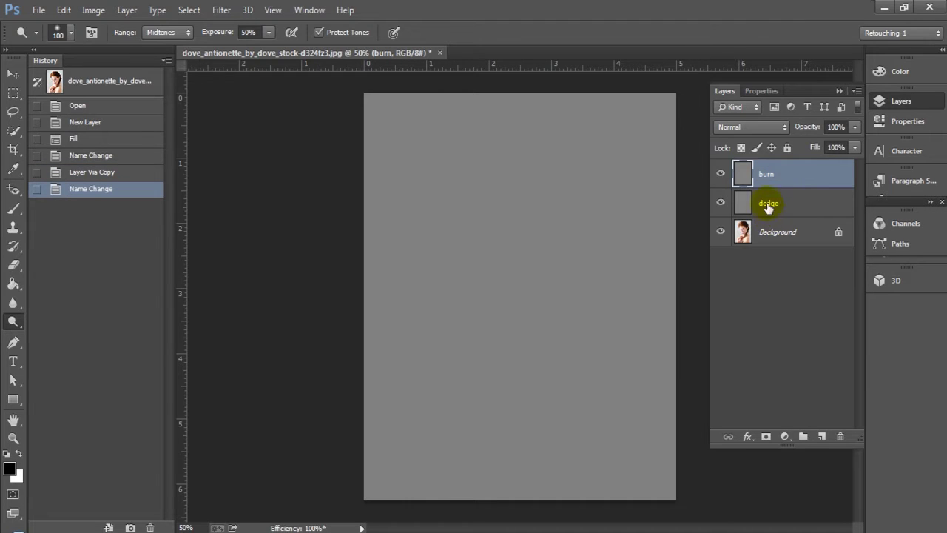
left_click(762, 128)
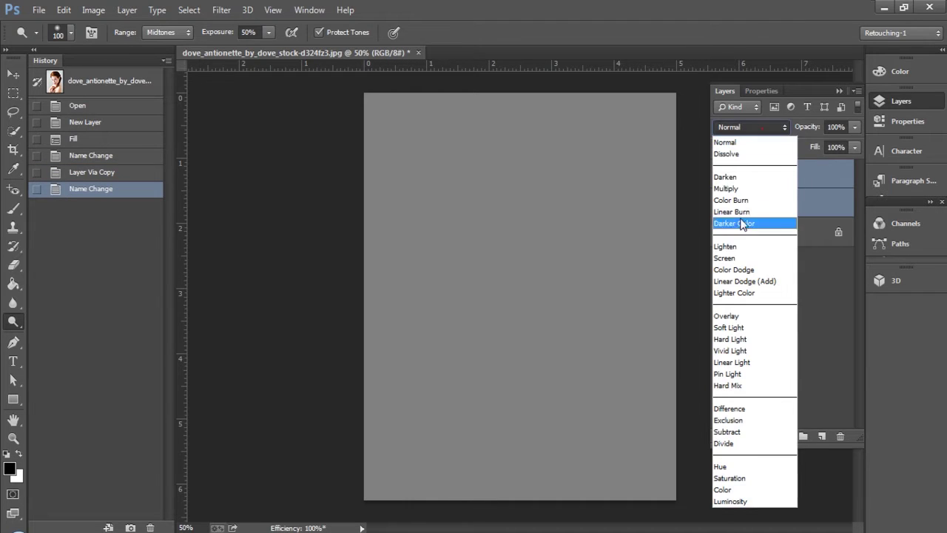
left_click(740, 327)
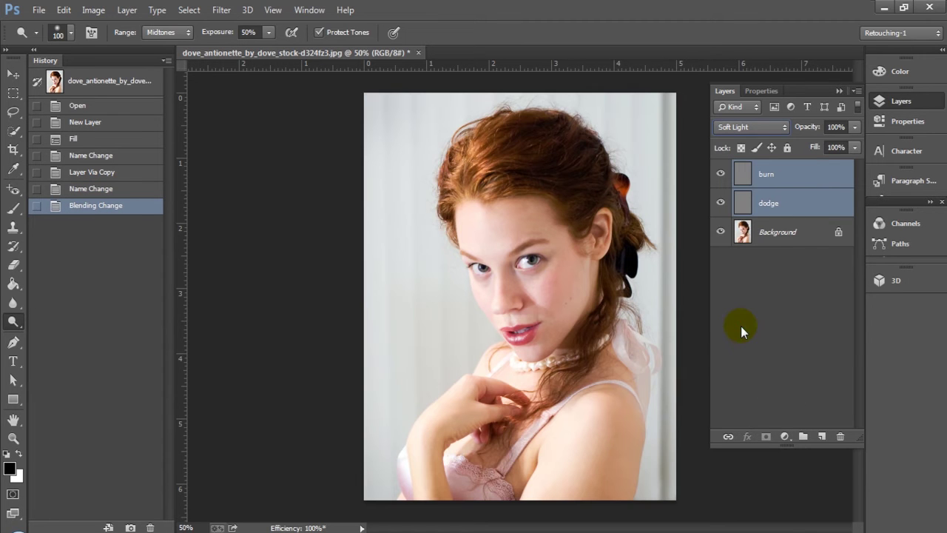
left_click(789, 278)
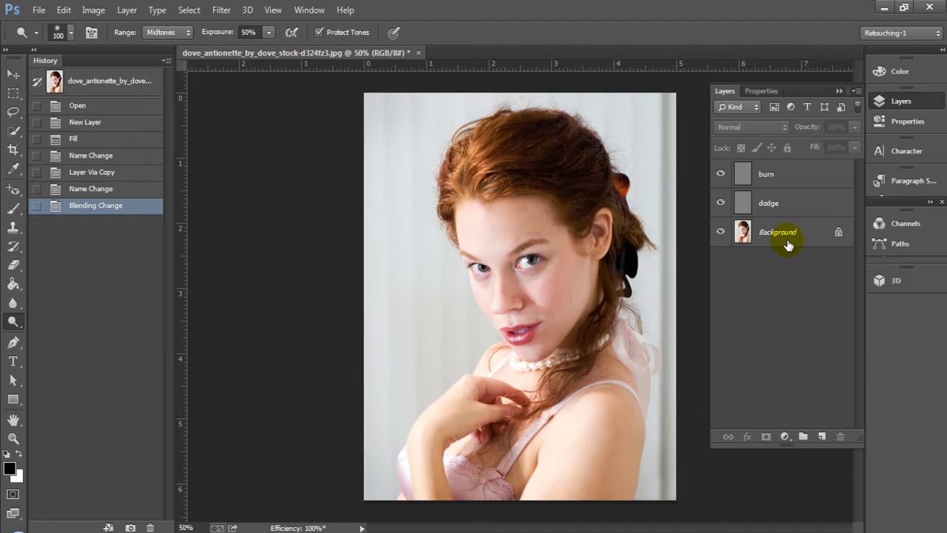
Step: Select the burn layer and set up the Burn tool with the Midtones range and 20% exposure
left_click(776, 182)
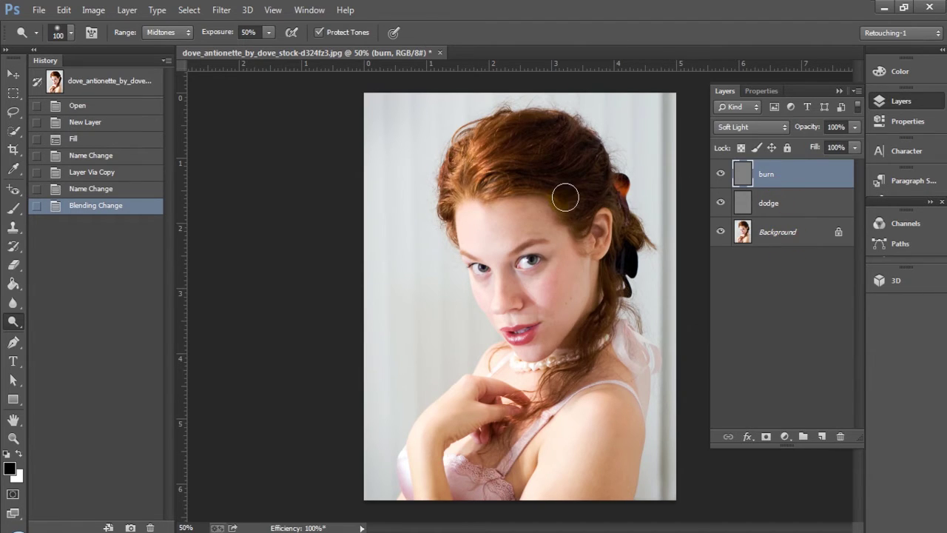
key("shift+o")
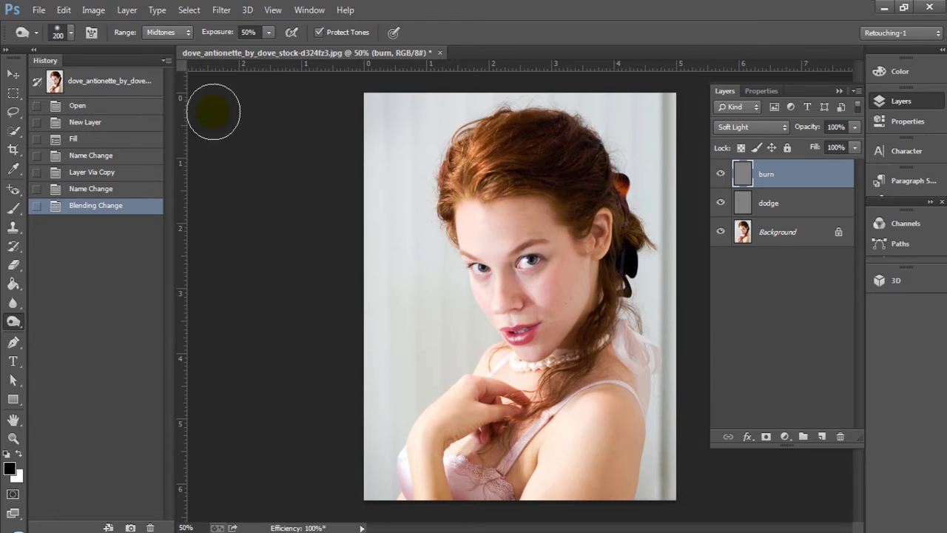
left_click(155, 32)
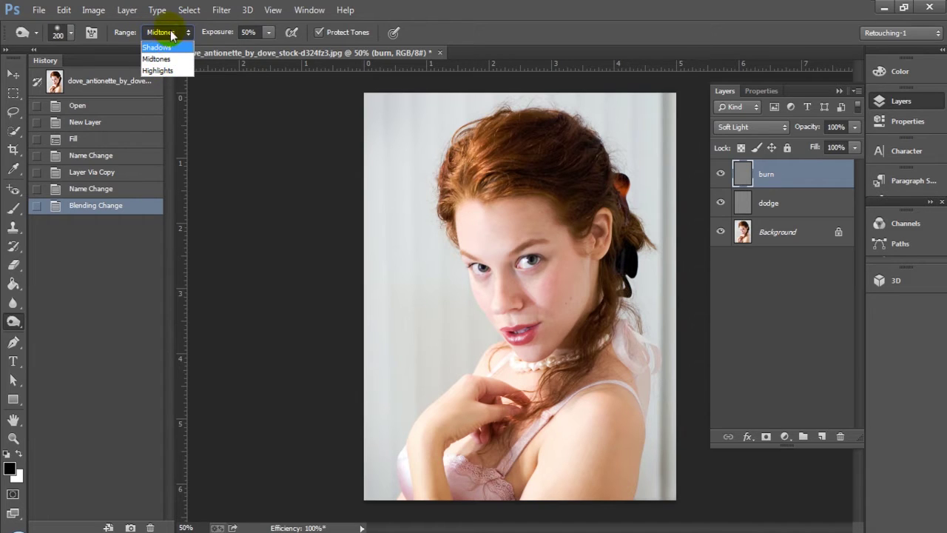
left_click(168, 33)
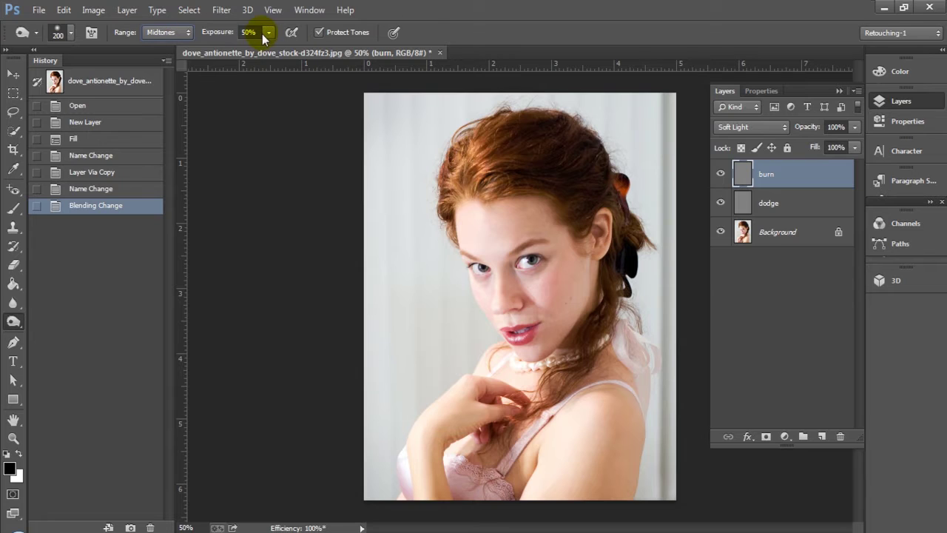
left_click(271, 31)
left_click(239, 49)
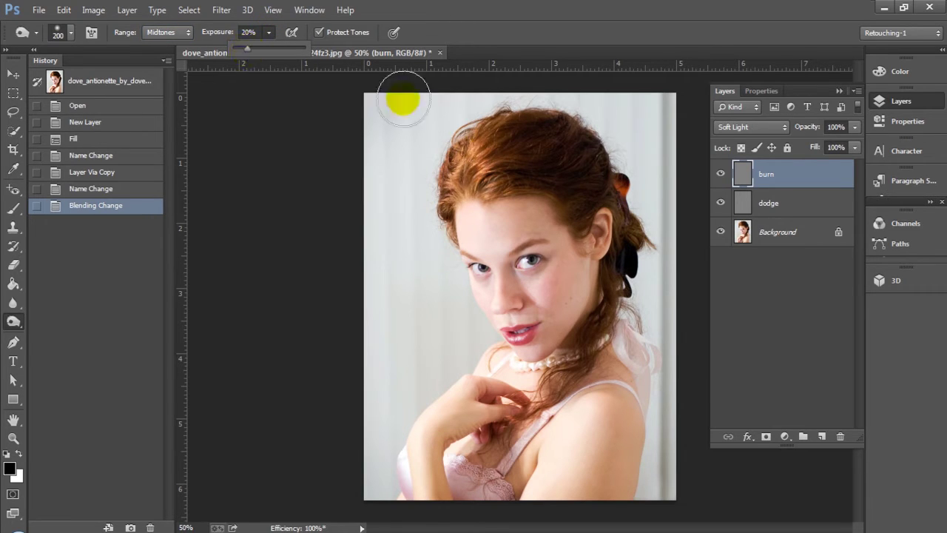
Step: Burn along the hairline at the forehead and temple toward the eyebrow, using progressively smaller brush sizes
key("ctrl+plus")
key("ctrl+plus")
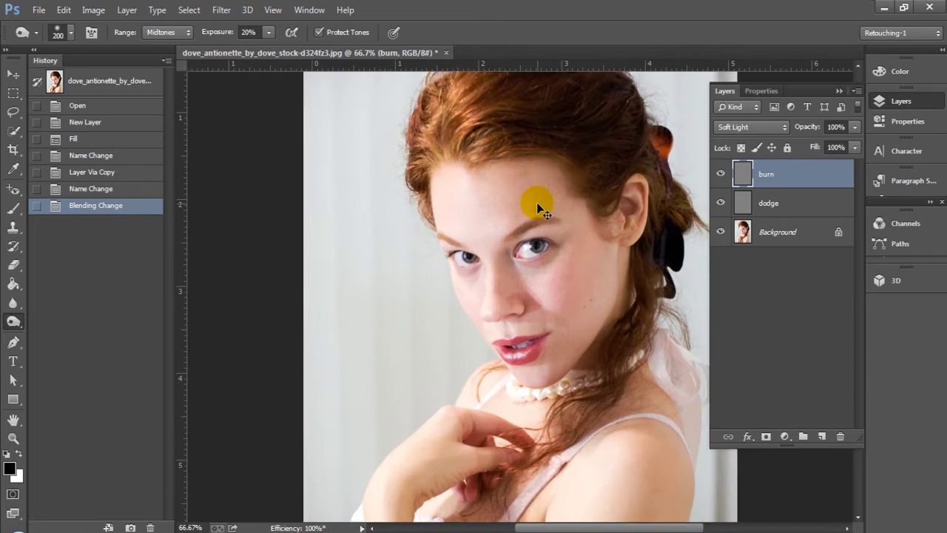
mouse_move(537, 203)
left_mouse_down()
mouse_move(601, 194)
mouse_move(621, 163)
mouse_move(617, 123)
mouse_move(469, 249)
mouse_move(476, 266)
mouse_move(479, 255)
left_mouse_up()
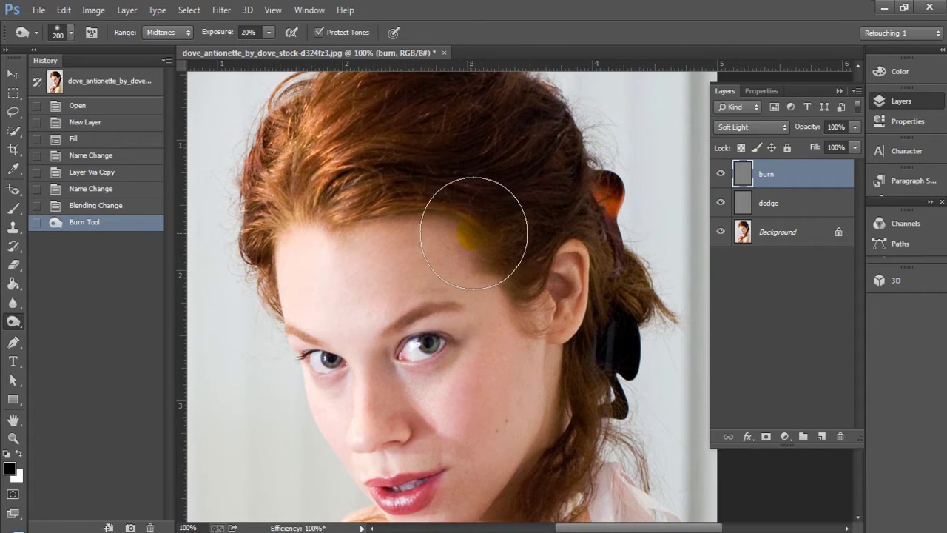
key("bracketleft")
key("bracketleft")
key("bracketleft")
key("bracketleft")
key("bracketleft")
left_click(472, 248)
mouse_move(471, 247)
left_mouse_down()
mouse_move(425, 226)
mouse_move(469, 249)
left_mouse_up()
key("bracketleft")
left_click(508, 314)
mouse_move(508, 314)
left_mouse_down()
mouse_move(449, 296)
mouse_move(453, 303)
mouse_move(412, 310)
mouse_move(444, 304)
left_mouse_up()
Step: Darken the eyebrows with the Burn tool at brush size 35 and 40% exposure
key("bracketleft")
key("bracketleft")
key("bracketleft")
key("bracketleft")
key("bracketleft")
key("bracketleft")
key("4")
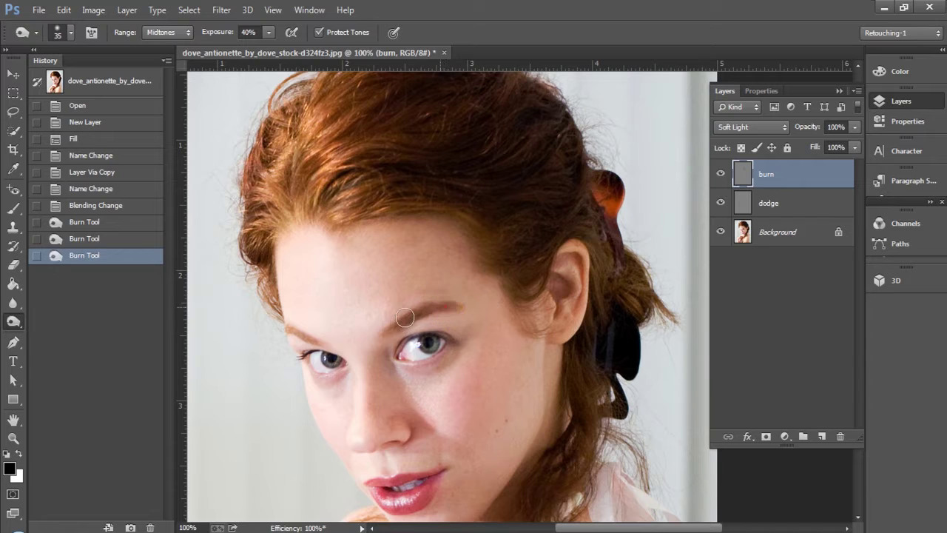
mouse_move(324, 344)
left_mouse_down()
mouse_move(307, 351)
mouse_move(311, 338)
mouse_move(294, 332)
left_mouse_up()
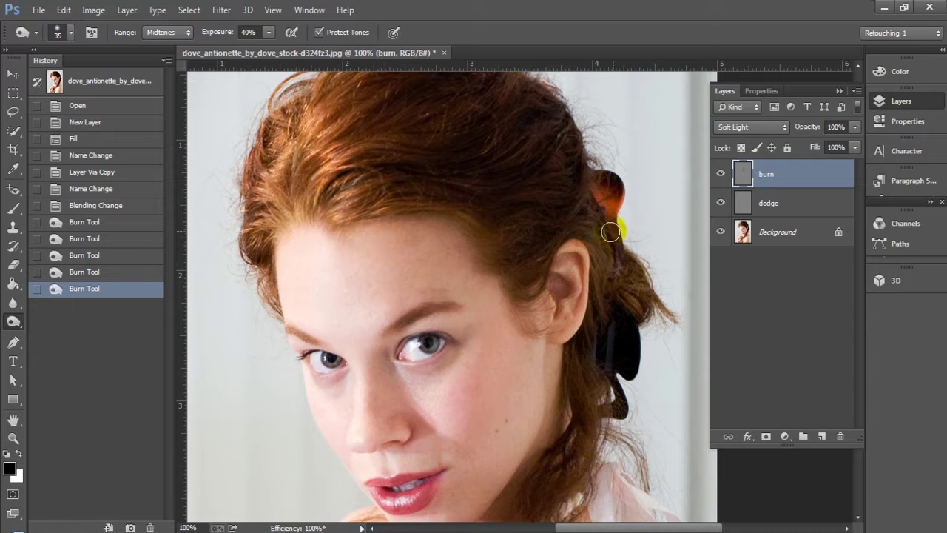
Step: Burn the edge of the face in front of the ear and set the burn layer's blend mode to Overlay
left_click_drag(608, 215, 590, 108)
mouse_move(524, 227)
left_mouse_down()
mouse_move(522, 269)
mouse_move(510, 316)
mouse_move(492, 332)
mouse_move(520, 255)
left_mouse_up()
left_click(763, 135)
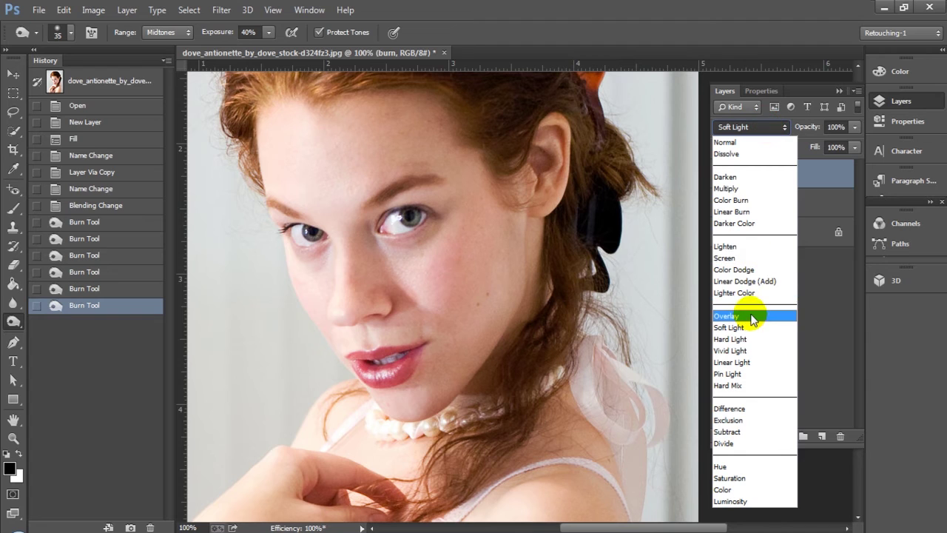
left_click(750, 316)
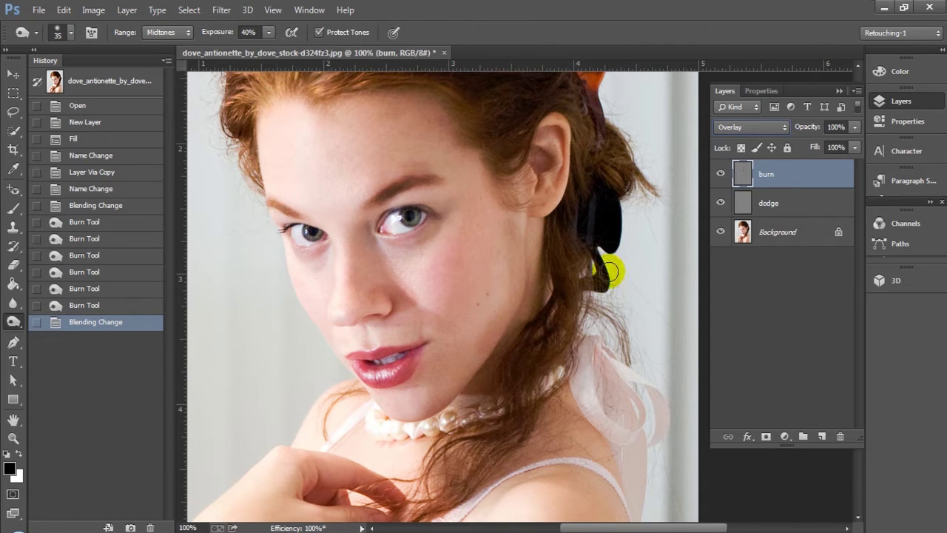
Step: Burn the edge of the face below the ear, the temple and both eyebrows
mouse_move(518, 210)
left_mouse_down()
mouse_move(515, 275)
mouse_move(532, 227)
mouse_move(522, 324)
mouse_move(482, 356)
mouse_move(466, 399)
mouse_move(523, 321)
mouse_move(531, 229)
left_mouse_up()
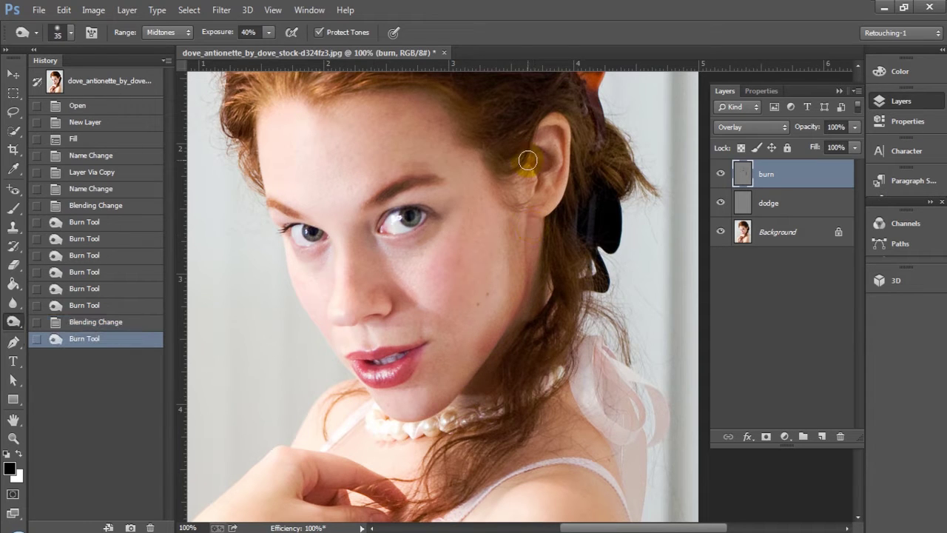
mouse_move(474, 138)
left_mouse_down()
mouse_move(484, 162)
mouse_move(422, 165)
mouse_move(425, 181)
left_mouse_up()
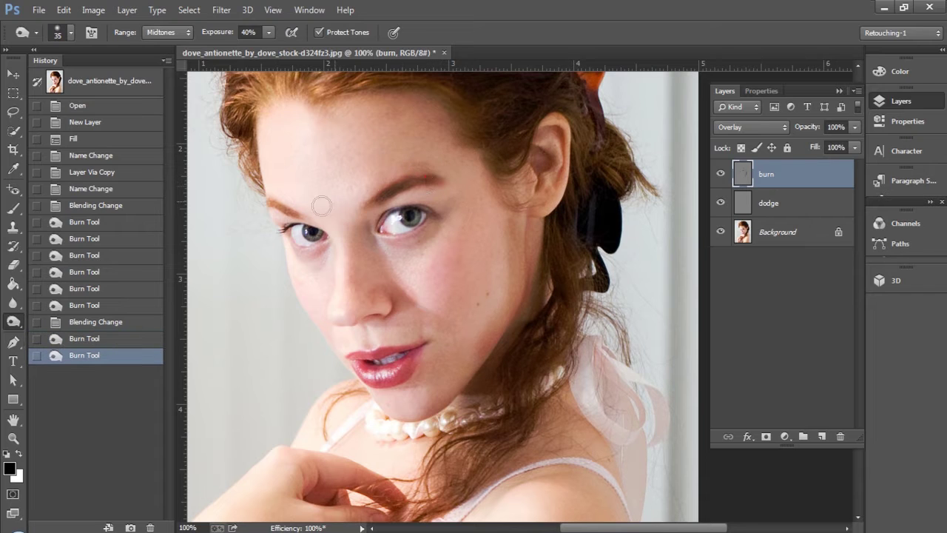
left_click_drag(267, 208, 277, 213)
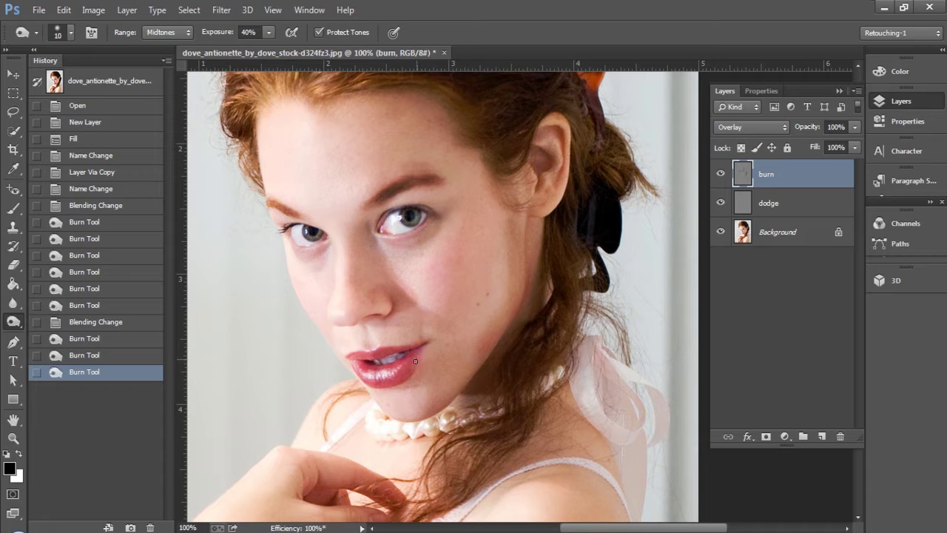
Step: Burn the edge of the lips and the side and underside of the nose with a size 10 brush
mouse_move(414, 372)
left_mouse_down()
mouse_move(370, 385)
mouse_move(357, 373)
mouse_move(371, 387)
mouse_move(413, 361)
left_mouse_up()
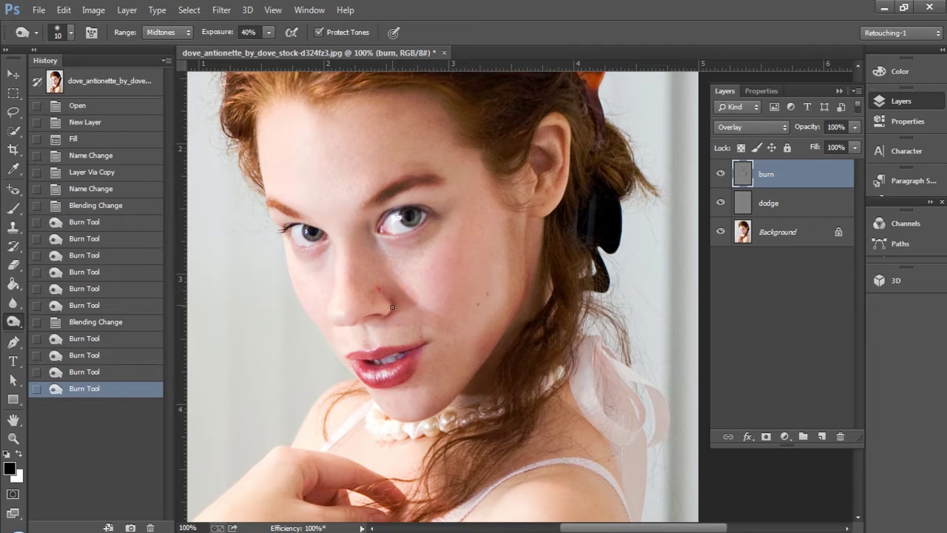
mouse_move(391, 309)
left_mouse_down()
mouse_move(392, 274)
mouse_move(380, 317)
mouse_move(386, 285)
mouse_move(354, 243)
mouse_move(369, 245)
mouse_move(401, 279)
mouse_move(382, 265)
left_mouse_up()
left_click(357, 324)
Step: Burn the cheek contour and both sides of the nose with a size 40 brush, lowering the exposure to 20%
key("bracketright")
key("bracketright")
key("bracketright")
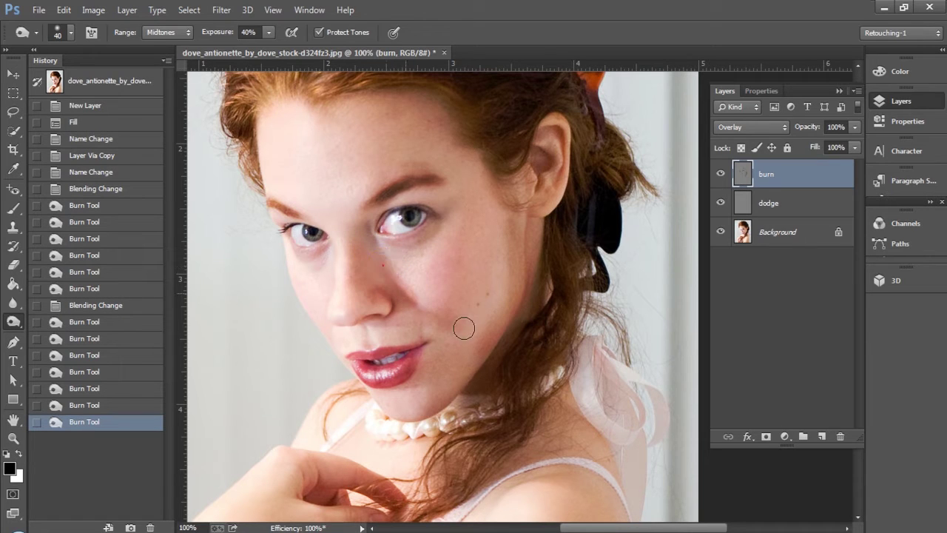
left_click_drag(512, 265, 512, 266)
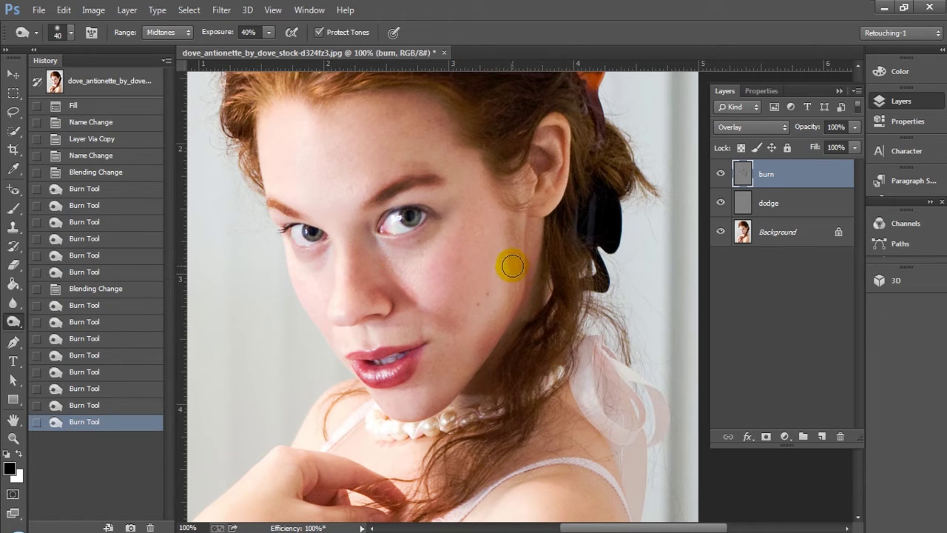
key("ctrl+z")
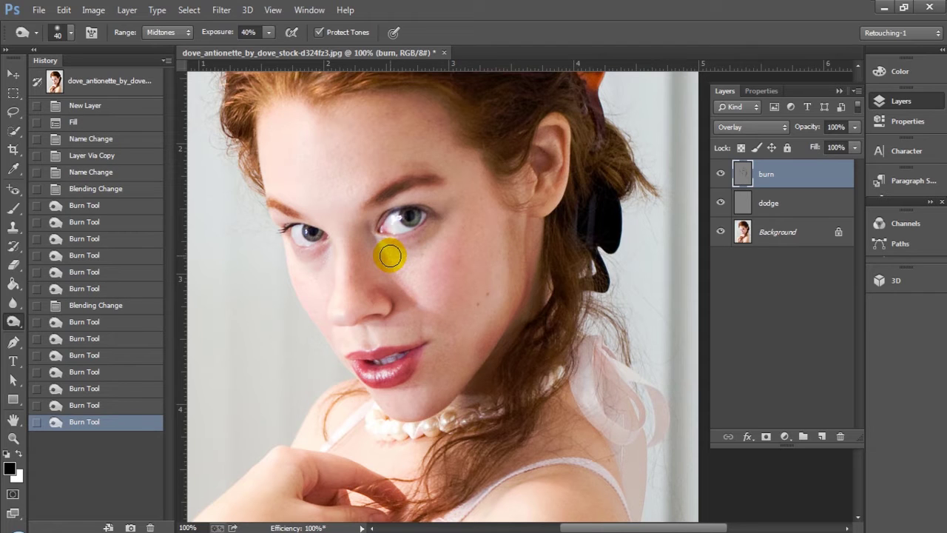
left_click_drag(391, 257, 428, 301)
left_click_drag(527, 248, 526, 247)
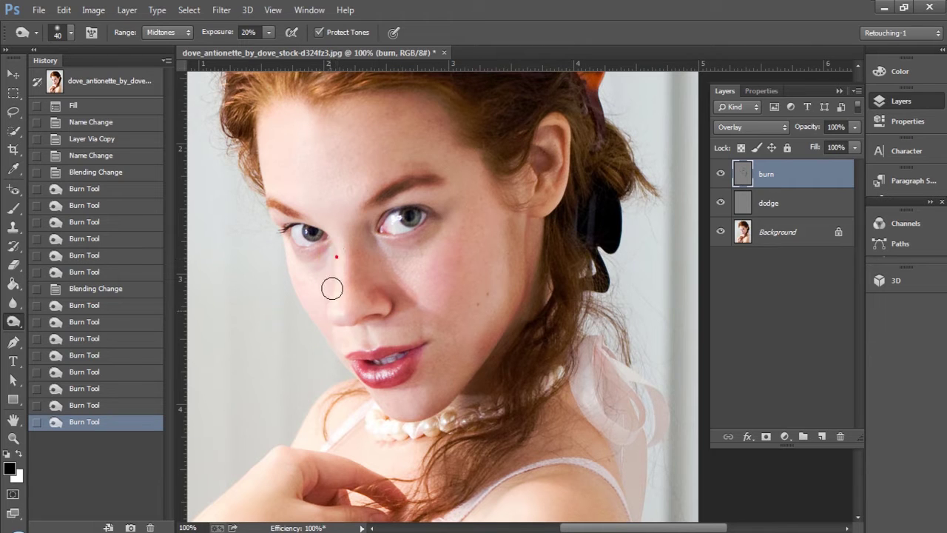
left_click(338, 243)
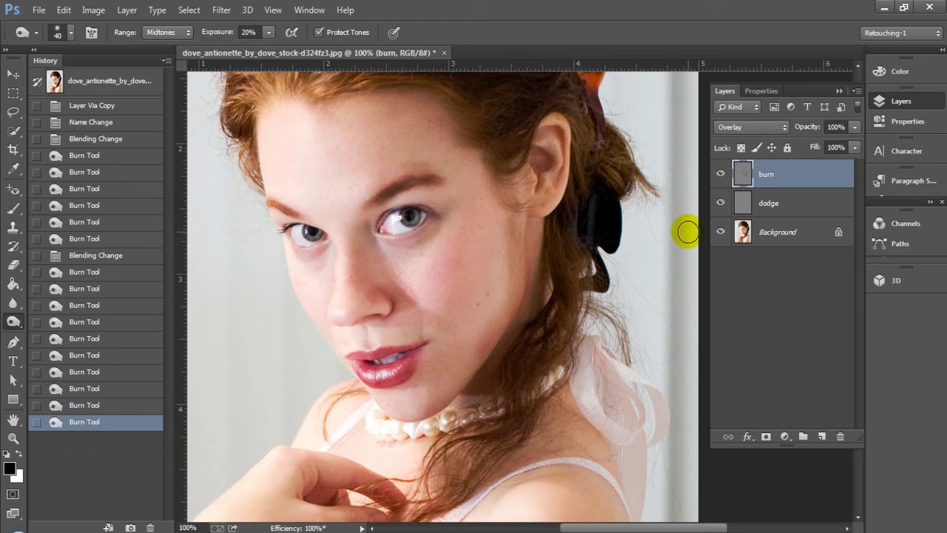
Step: Burn the outer edge of the shoulder and upper arm with a size 80 brush at 30% exposure
key("ctrl+0")
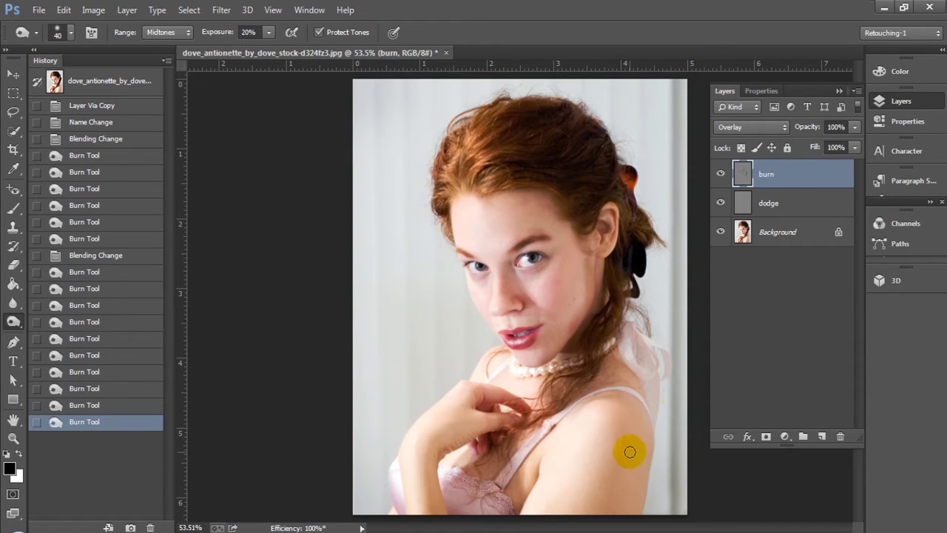
key("bracketright")
key("bracketright")
key("bracketright")
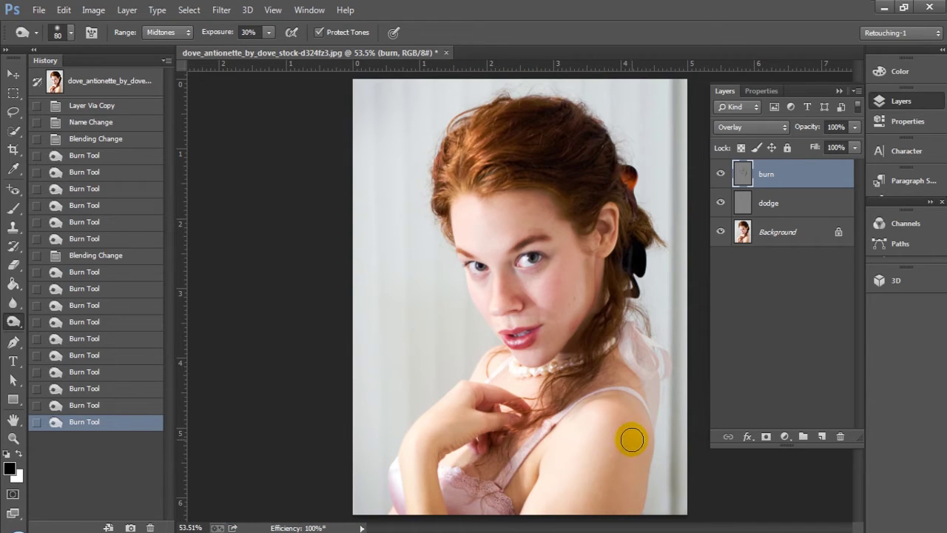
key("3")
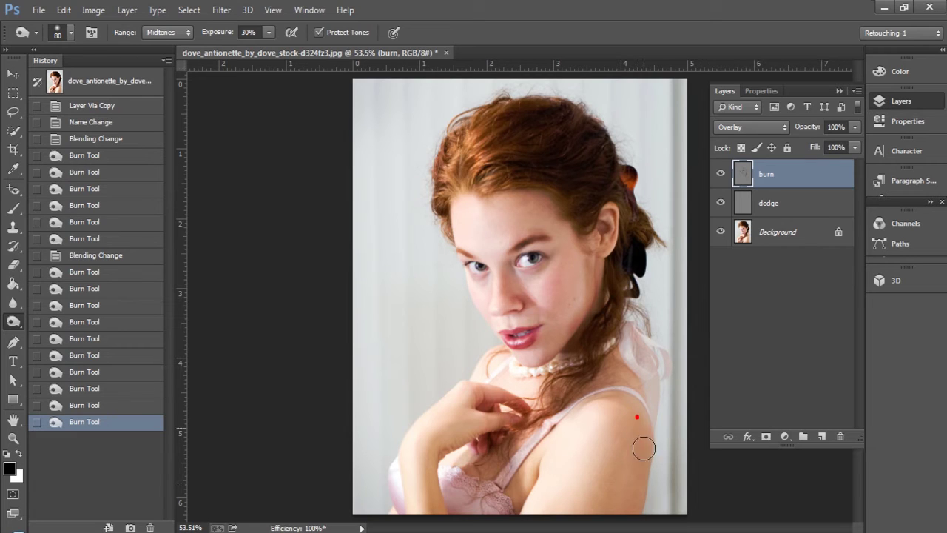
mouse_move(639, 446)
left_mouse_down()
mouse_move(634, 501)
mouse_move(632, 403)
mouse_move(597, 395)
mouse_move(626, 398)
mouse_move(577, 425)
mouse_move(635, 393)
mouse_move(617, 374)
mouse_move(642, 406)
mouse_move(637, 518)
left_mouse_up()
left_click_drag(646, 441, 639, 503)
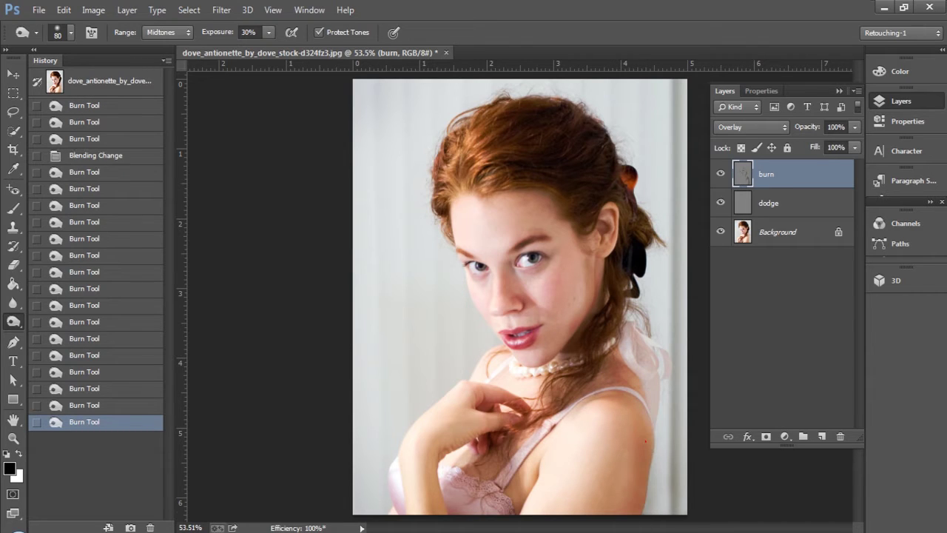
left_click_drag(640, 430, 629, 509)
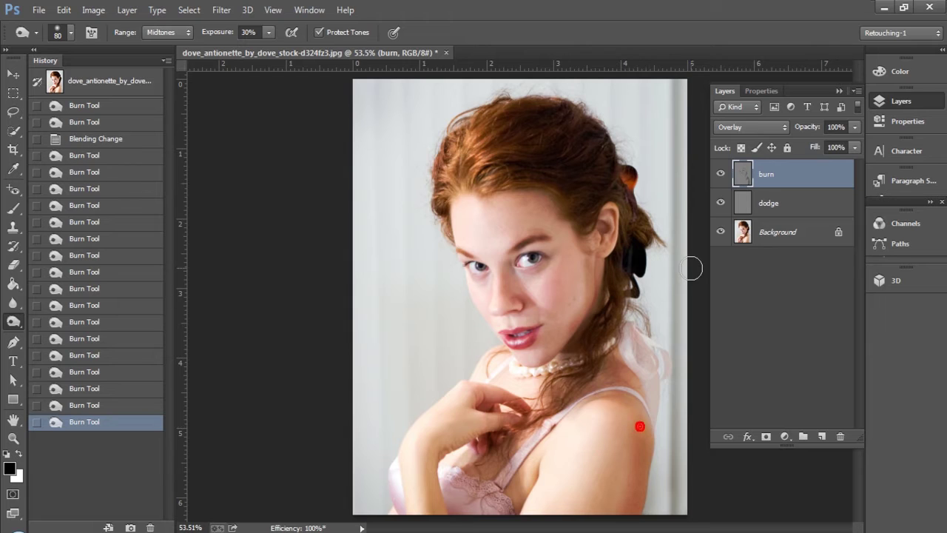
Step: Burn the inner edge of the upper arm and compare the portrait with the burn layer hidden and shown
mouse_move(584, 275)
left_mouse_down()
mouse_move(565, 291)
mouse_move(548, 502)
mouse_move(541, 461)
left_mouse_up()
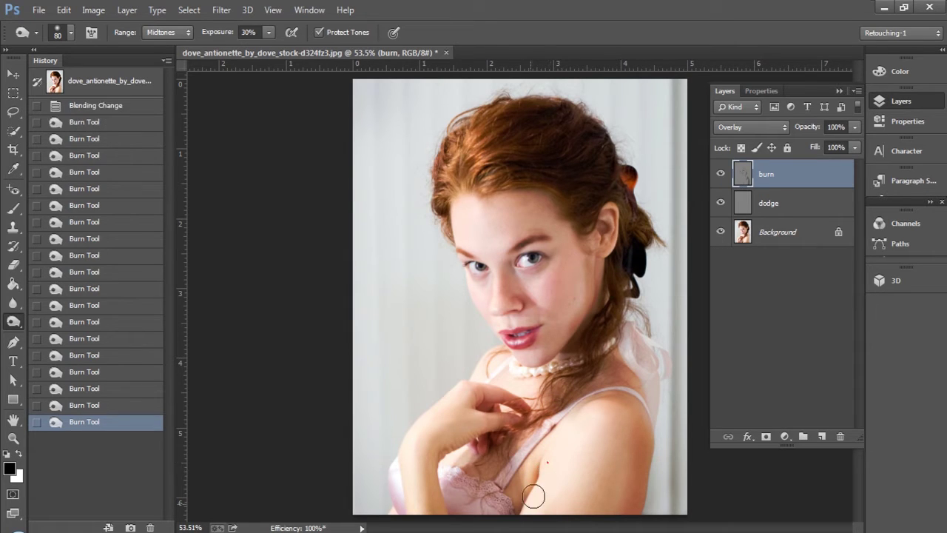
mouse_move(545, 440)
left_mouse_down()
mouse_move(536, 460)
mouse_move(495, 438)
mouse_move(495, 424)
mouse_move(547, 373)
mouse_move(541, 325)
mouse_move(568, 277)
mouse_move(550, 226)
mouse_move(679, 212)
mouse_move(692, 196)
mouse_move(740, 169)
left_mouse_up()
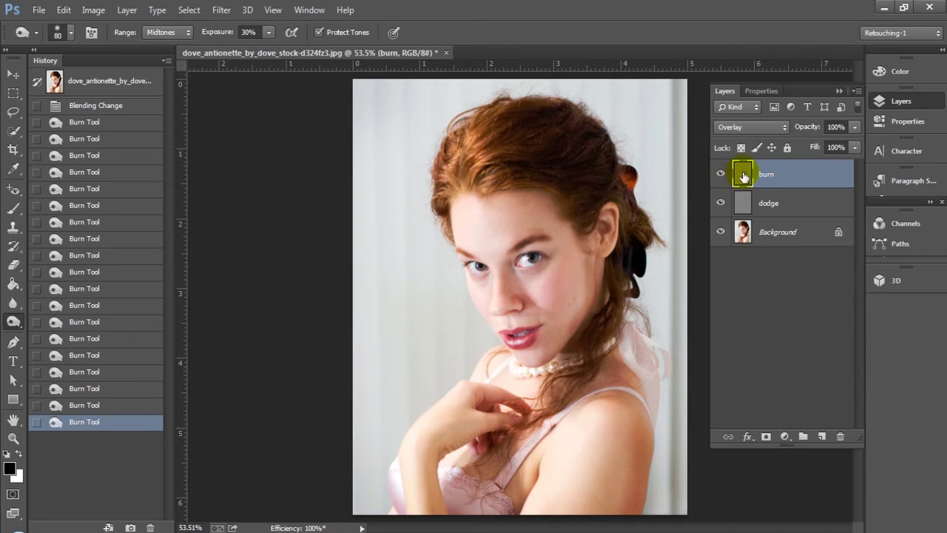
left_click(720, 173)
left_click(721, 174)
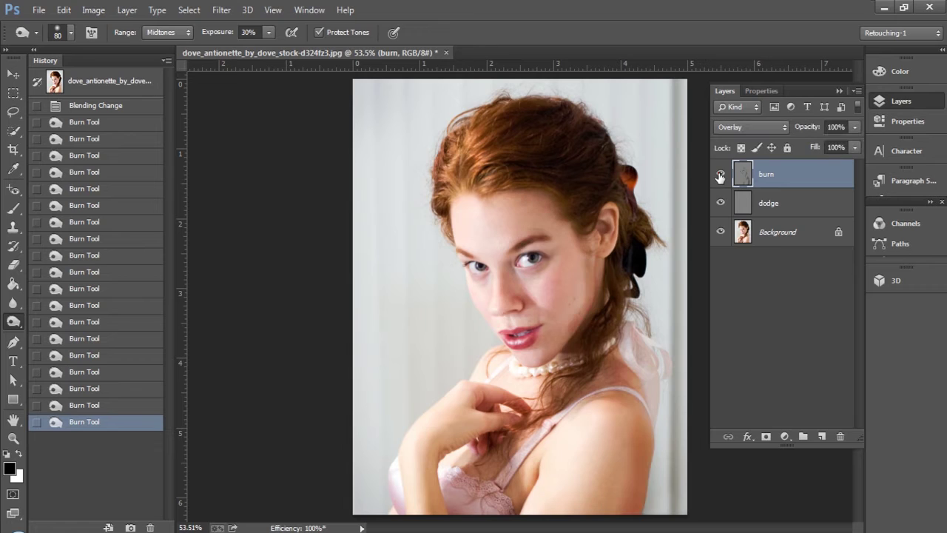
left_click(721, 174)
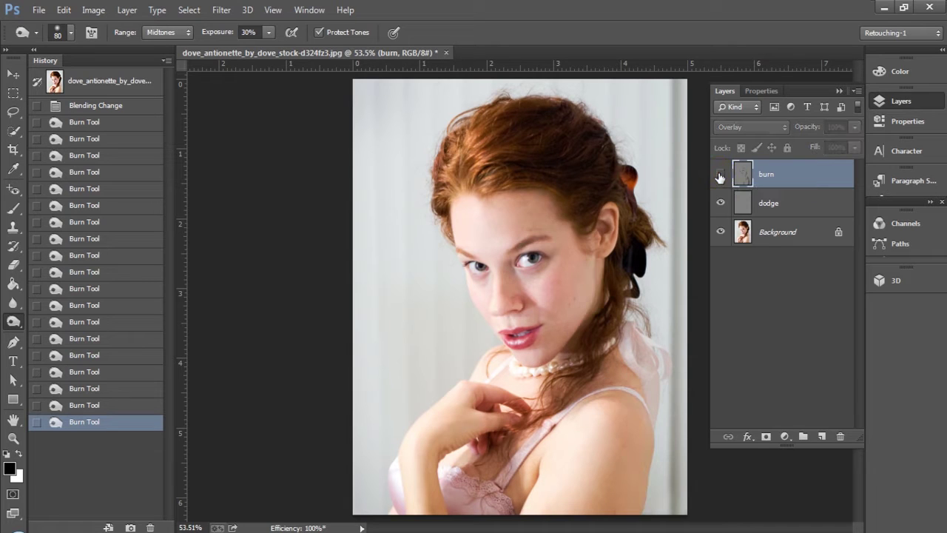
left_click(720, 174)
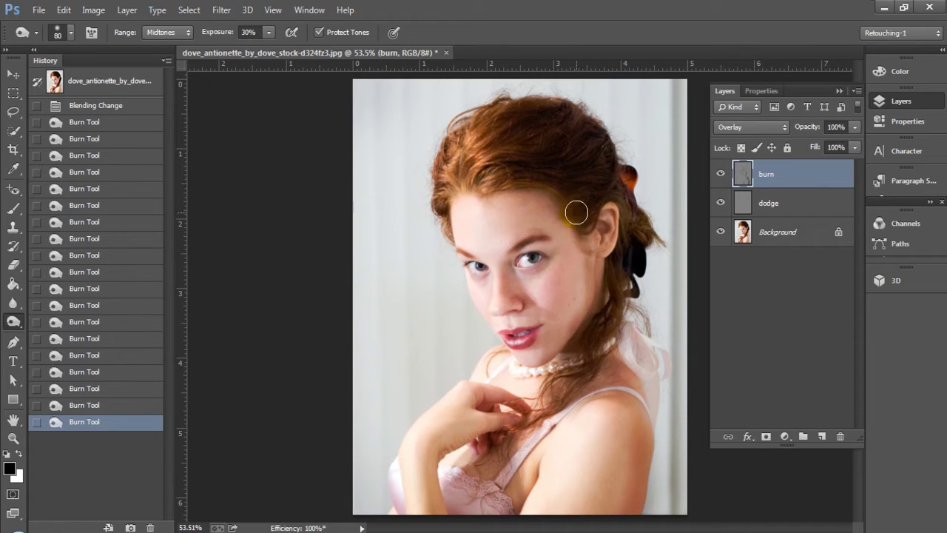
Step: Burn along the hairline, jawline and cheekbone, lower the exposure to 20%, and compare with the burn layer hidden and shown
mouse_move(576, 219)
left_mouse_down()
mouse_move(522, 199)
mouse_move(574, 223)
left_mouse_up()
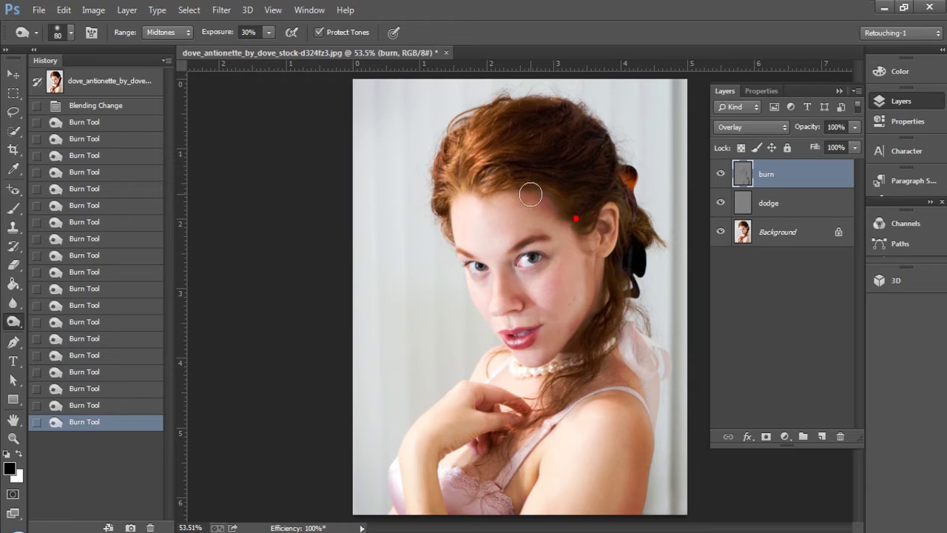
left_click_drag(530, 194, 494, 182)
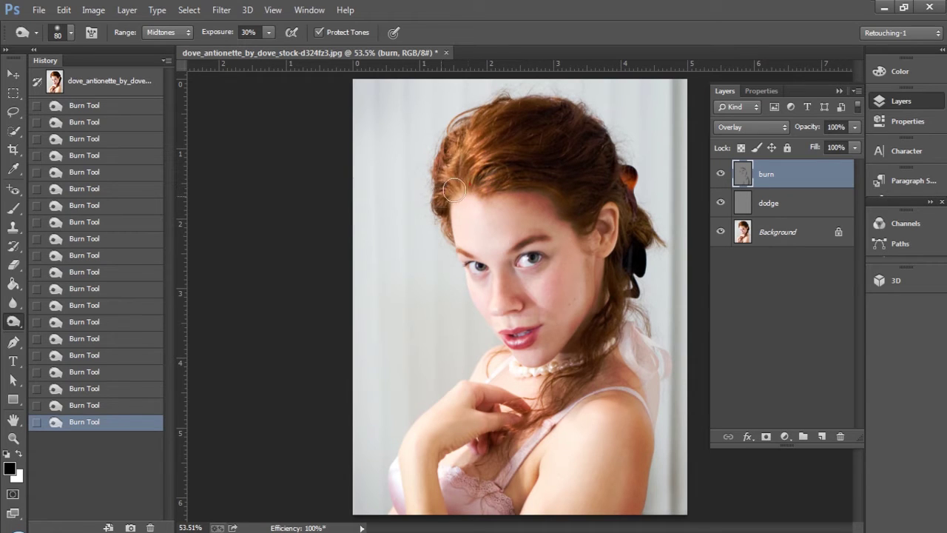
mouse_move(449, 213)
left_mouse_down()
mouse_move(467, 200)
mouse_move(581, 222)
mouse_move(591, 265)
left_mouse_up()
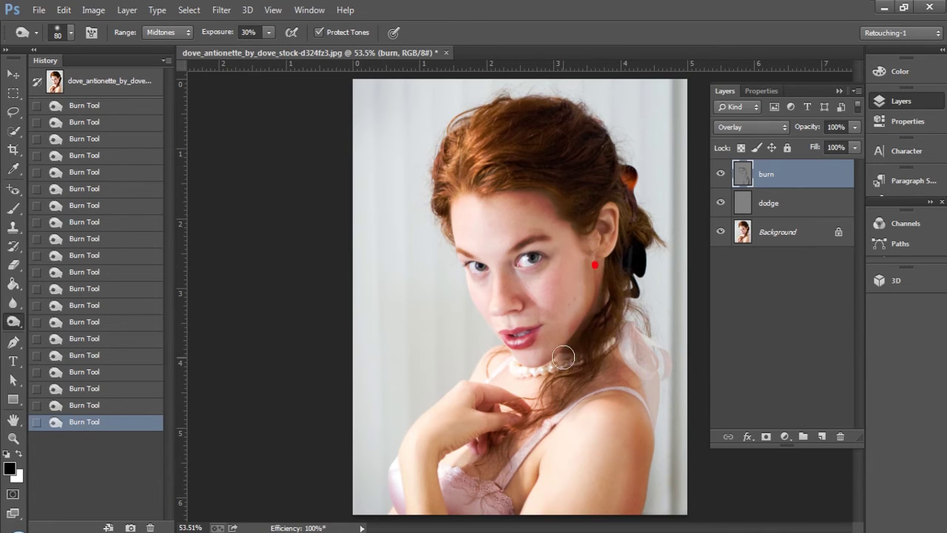
mouse_move(562, 357)
left_mouse_down()
mouse_move(560, 286)
mouse_move(570, 263)
left_mouse_up()
left_click(577, 287)
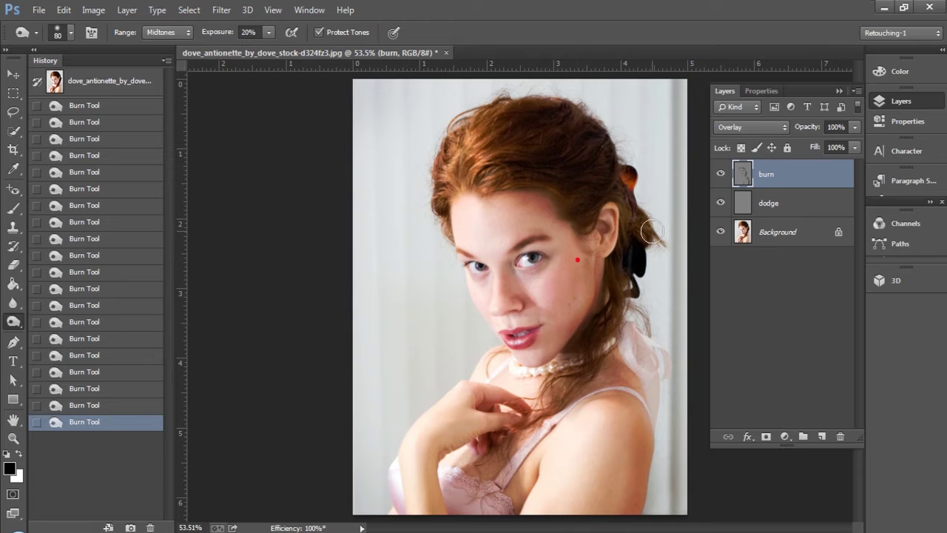
left_click(721, 174)
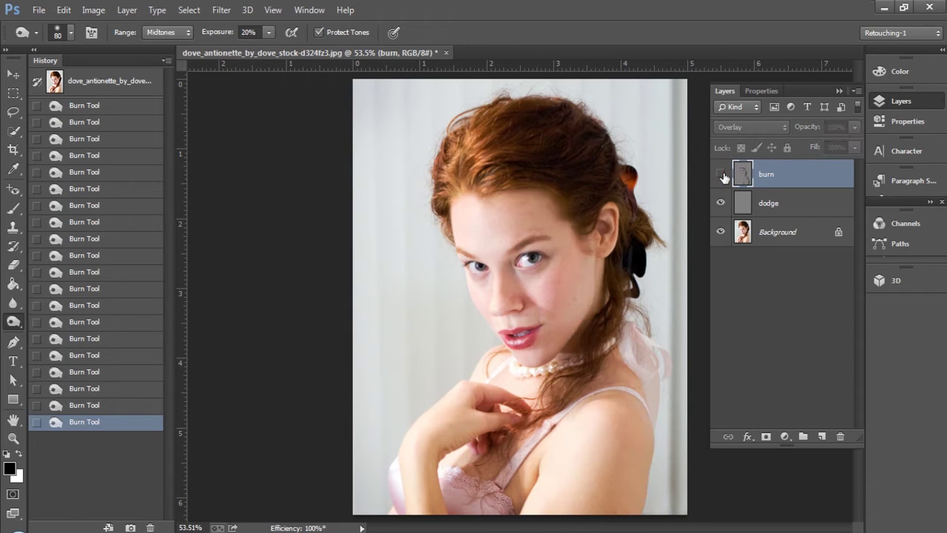
left_click(721, 174)
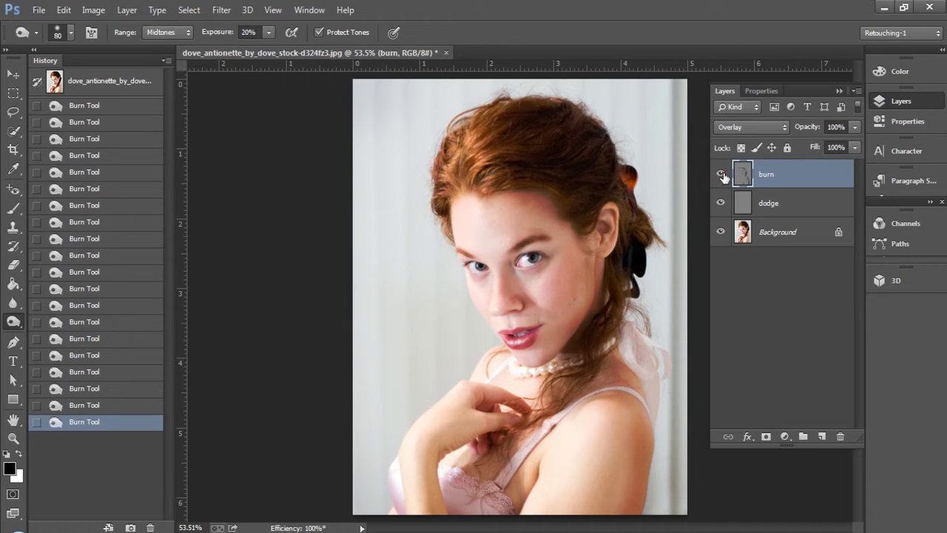
Step: On the dodge layer, dodge the forehead, nose, lips and top of the hair with a size 80 brush at 50% exposure
left_click(776, 204)
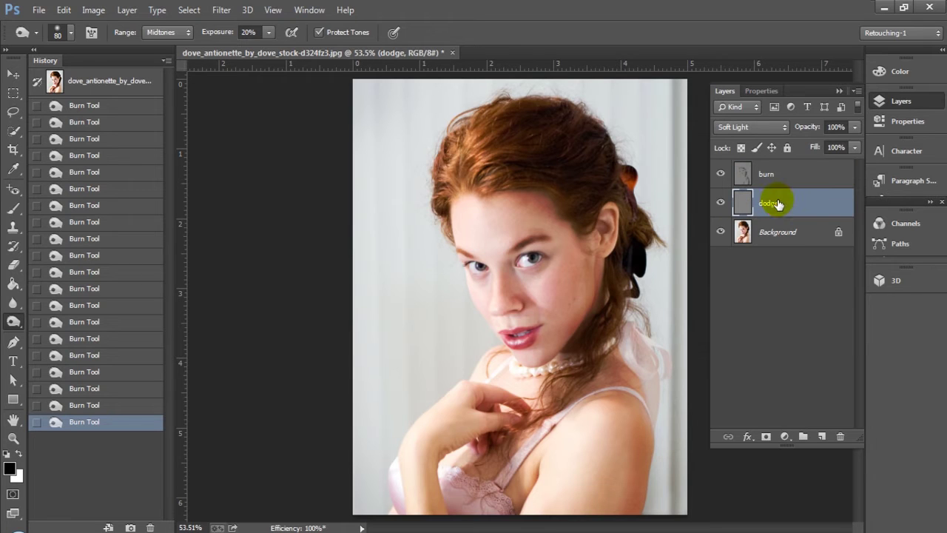
key("shift+o")
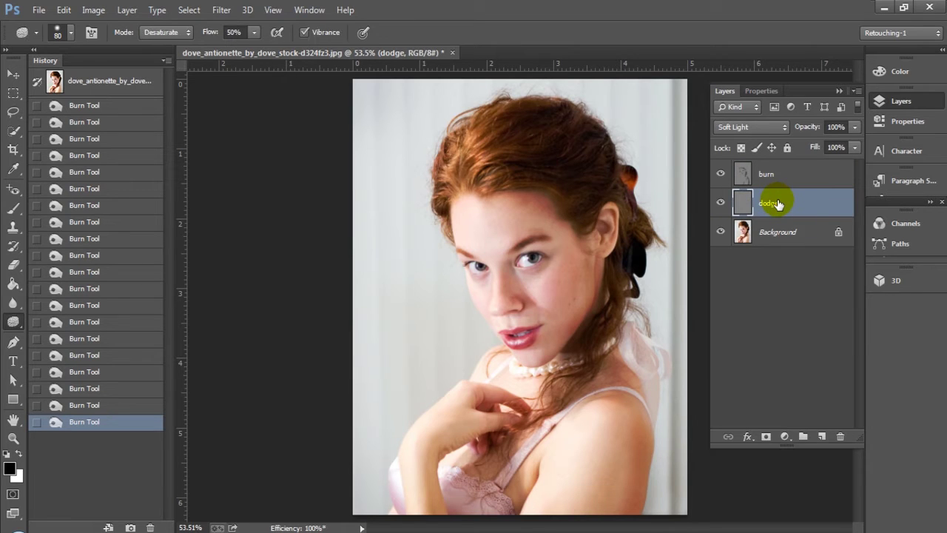
key("shift+o")
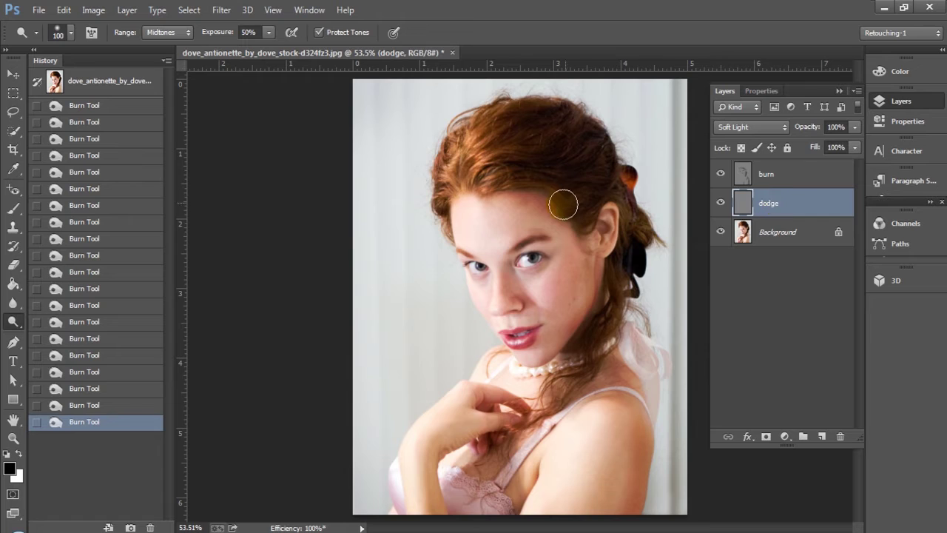
left_click_drag(511, 227, 496, 253)
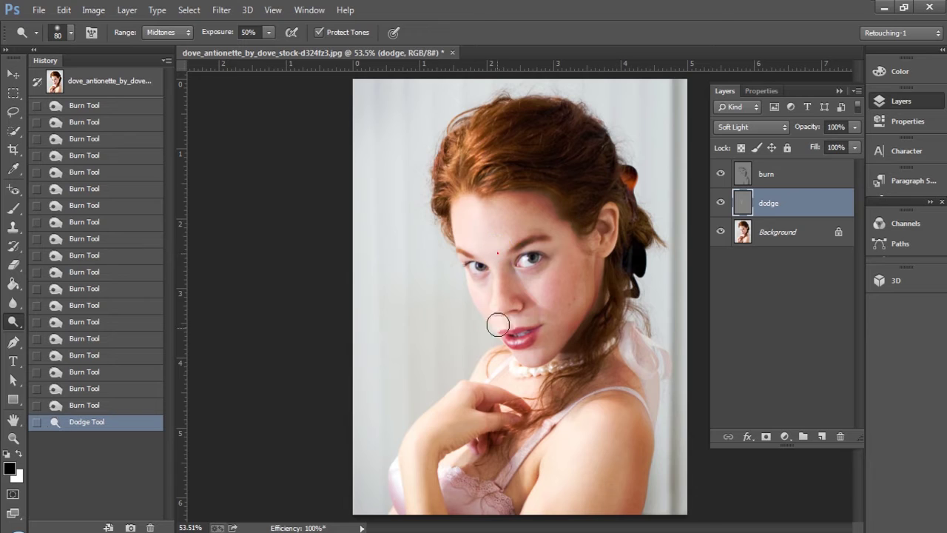
left_click(521, 327)
left_click_drag(529, 157, 620, 160)
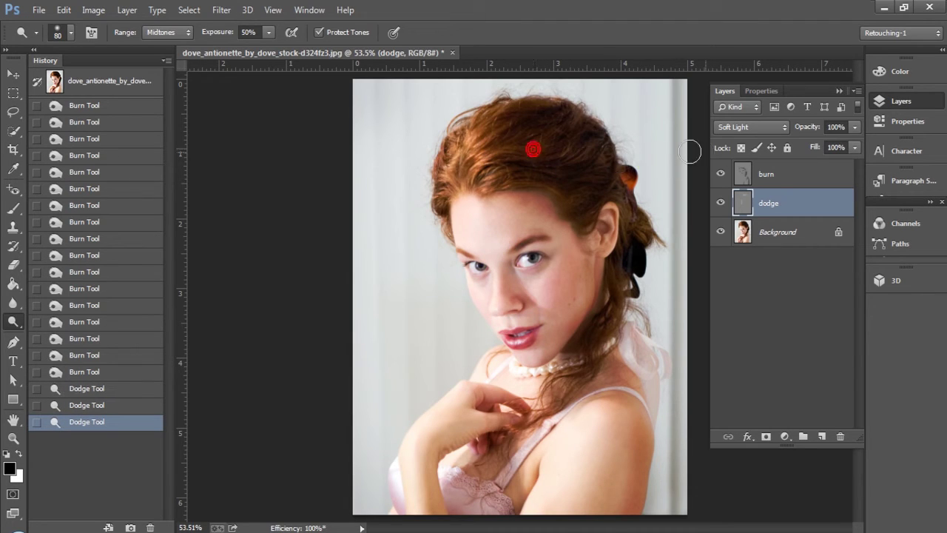
Step: Set the dodge layer's blend mode to Overlay and dodge the hair above the ear
left_click(738, 127)
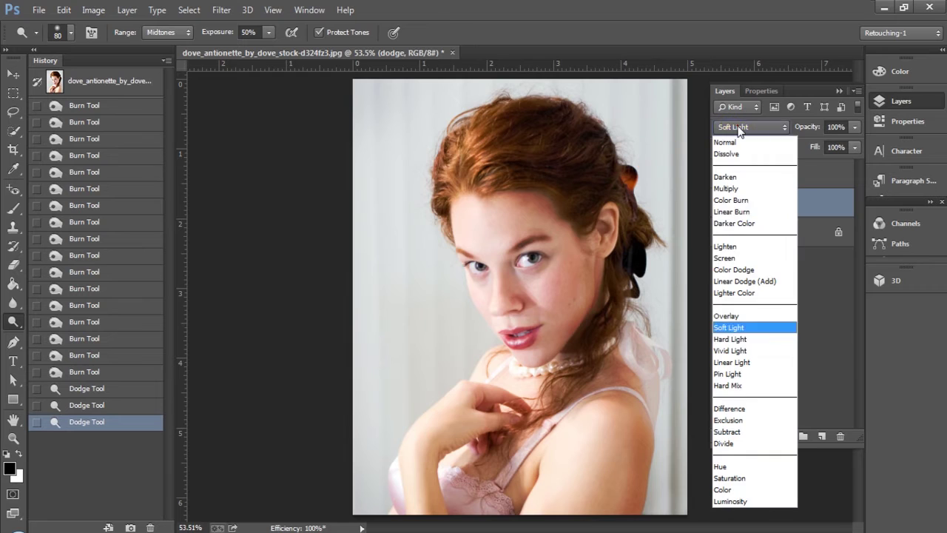
left_click(730, 316)
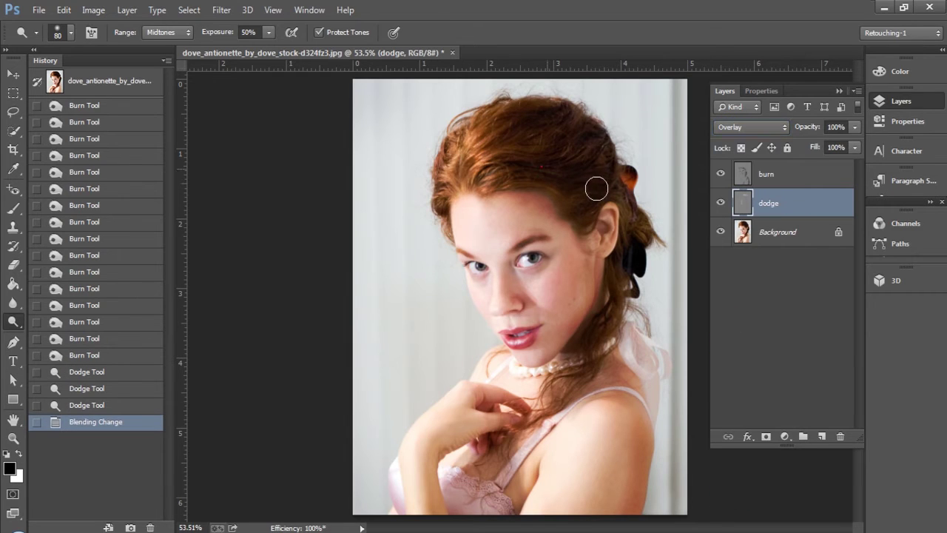
left_click_drag(596, 188, 574, 153)
left_click_drag(605, 194, 583, 197)
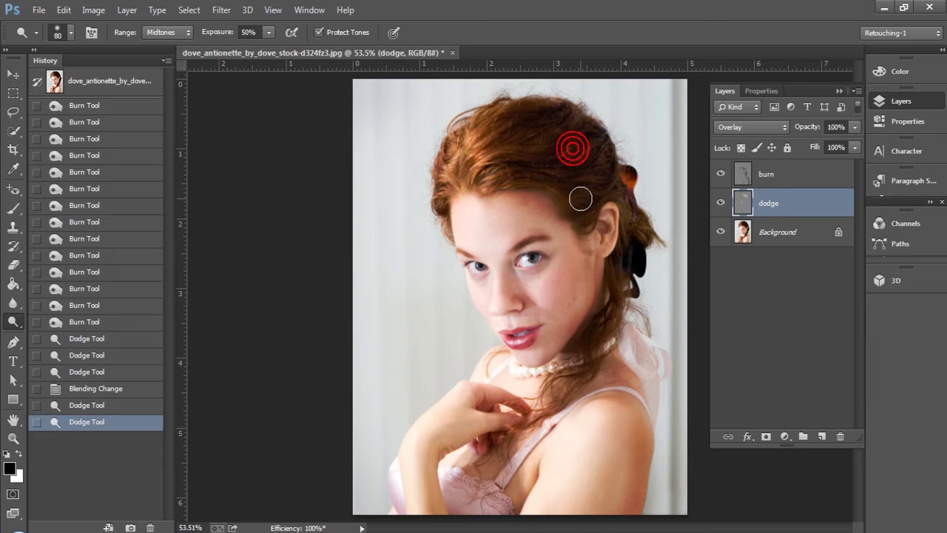
Step: Dodge the hair across the top and back of the head with a size 150 brush
key("bracketright")
key("bracketright")
key("bracketright")
key("bracketright")
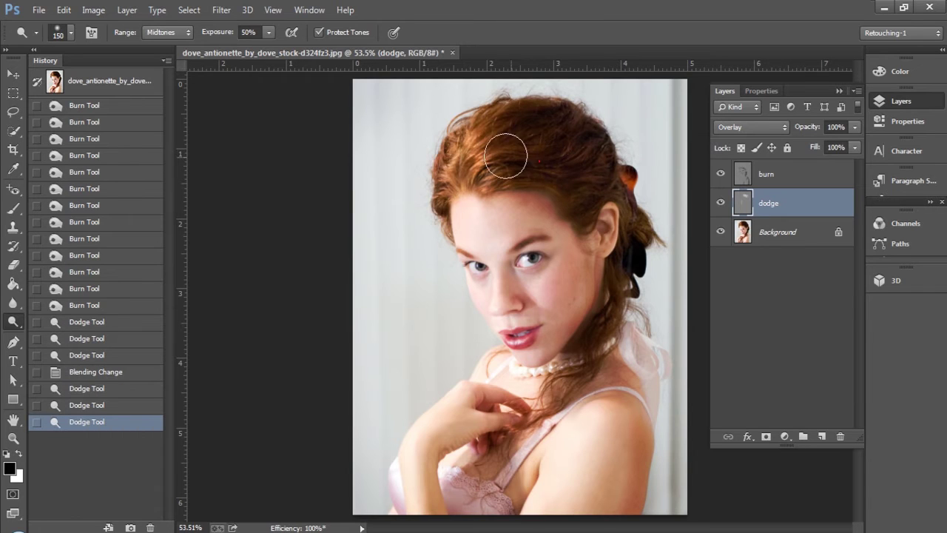
mouse_move(541, 157)
left_mouse_down()
mouse_move(602, 182)
mouse_move(522, 154)
left_mouse_up()
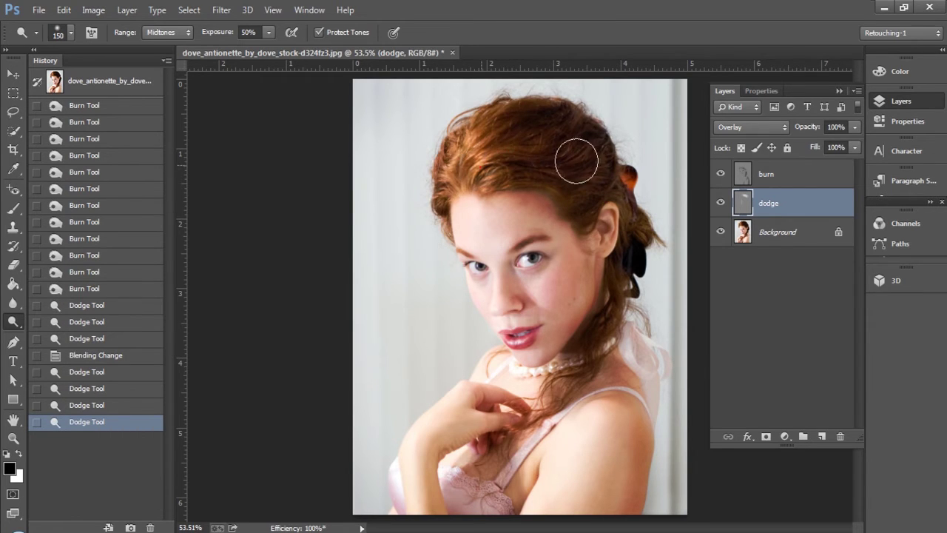
mouse_move(591, 172)
left_mouse_down()
mouse_move(539, 148)
mouse_move(629, 164)
mouse_move(602, 164)
mouse_move(621, 214)
left_mouse_up()
Step: Dodge the shoulder area and the hair hanging beside the neck, reducing the brush to size 50
key("bracketleft")
key("bracketleft")
key("bracketleft")
mouse_move(611, 403)
left_mouse_down()
mouse_move(625, 407)
mouse_move(605, 335)
mouse_move(592, 354)
left_mouse_up()
key("bracketleft")
key("bracketleft")
key("bracketleft")
left_click_drag(602, 319, 591, 348)
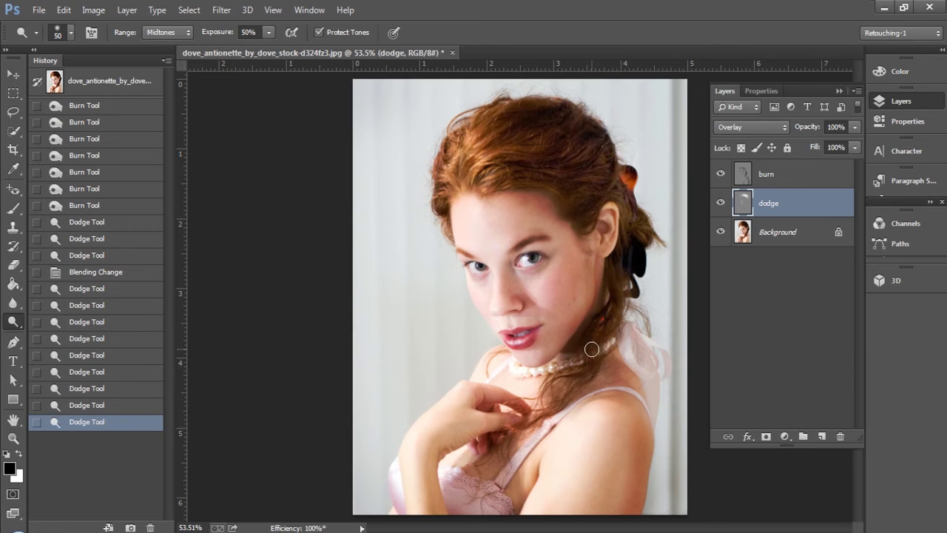
Step: Dodge the whites and lower rims of both eyes with a size 10 brush
left_click(548, 258, "ctrl")
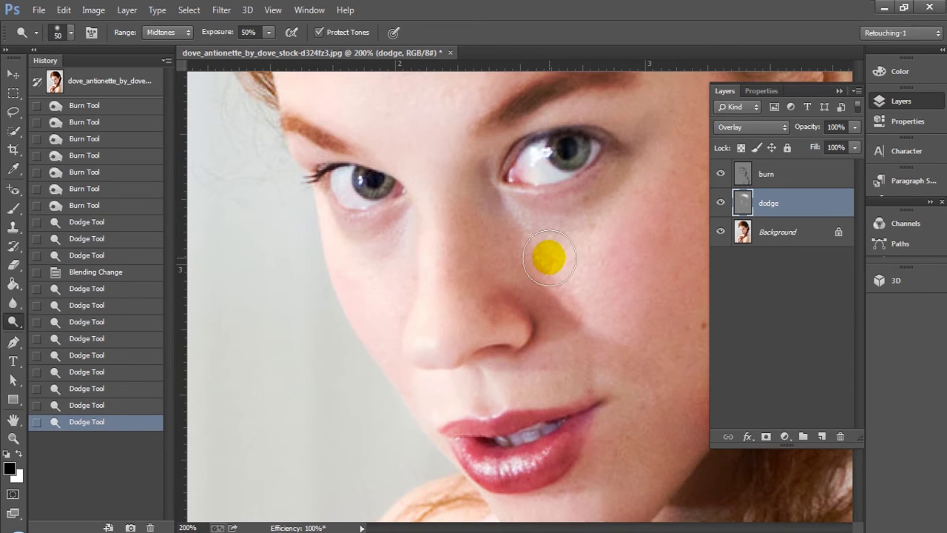
left_click_drag(542, 183, 518, 270)
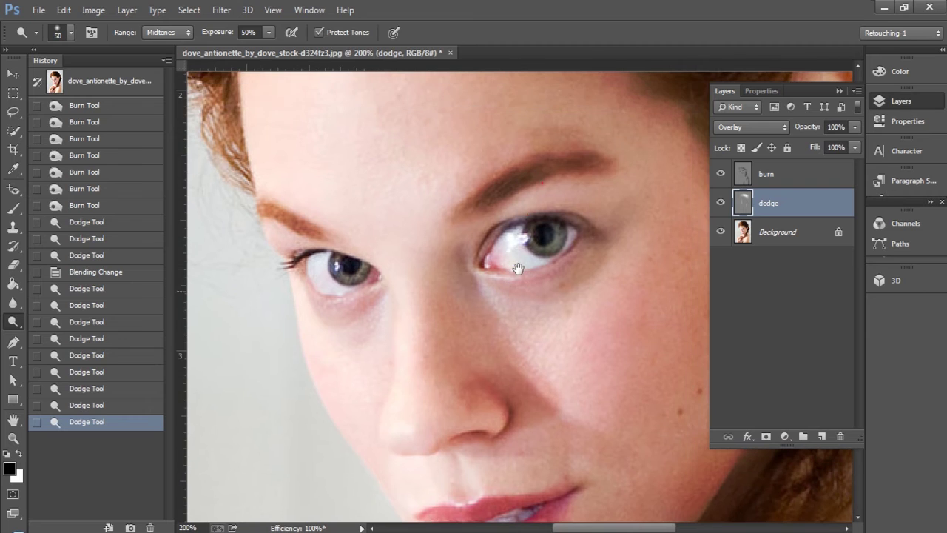
left_click(516, 257)
key("[")
key("[")
key("[")
key("[")
key("[")
key("[")
key("[")
key("[")
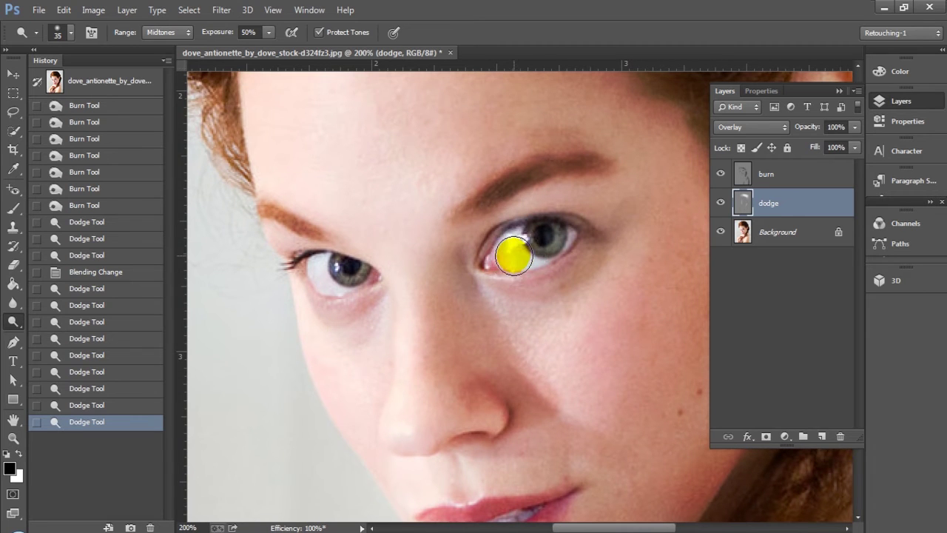
left_click_drag(500, 258, 503, 251)
left_click(498, 266)
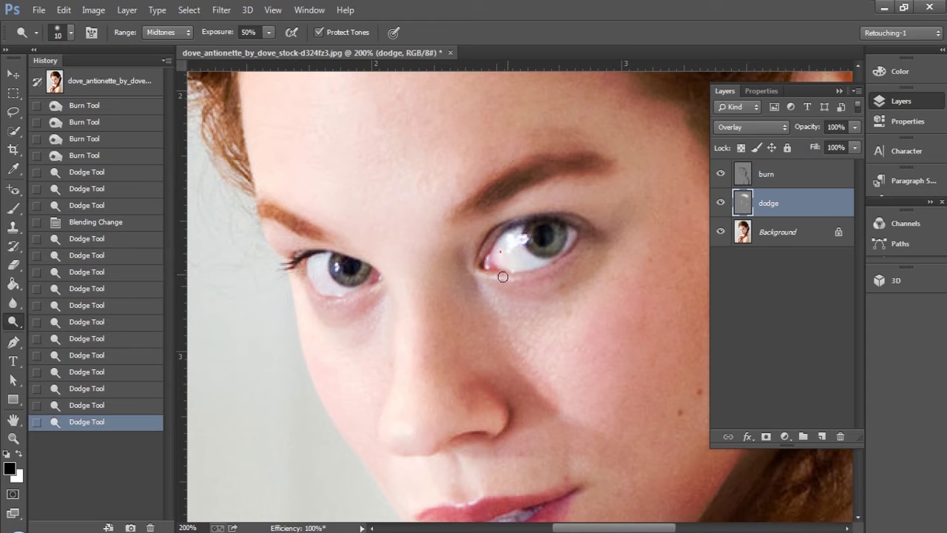
mouse_move(344, 278)
left_mouse_down()
mouse_move(316, 269)
mouse_move(326, 282)
left_mouse_up()
left_click(327, 288)
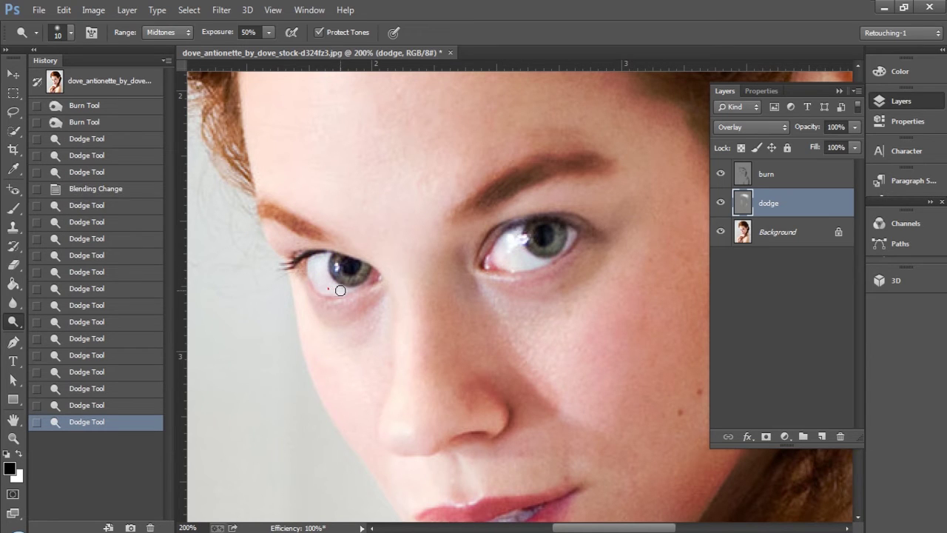
Step: Try a thin dodge stroke on the nose, undo it, and dodge the bridge of the nose with a size 30 brush
mouse_move(538, 258)
left_mouse_down()
mouse_move(594, 252)
mouse_move(594, 236)
mouse_move(505, 252)
mouse_move(492, 340)
mouse_move(451, 374)
mouse_move(415, 283)
mouse_move(431, 403)
left_mouse_up()
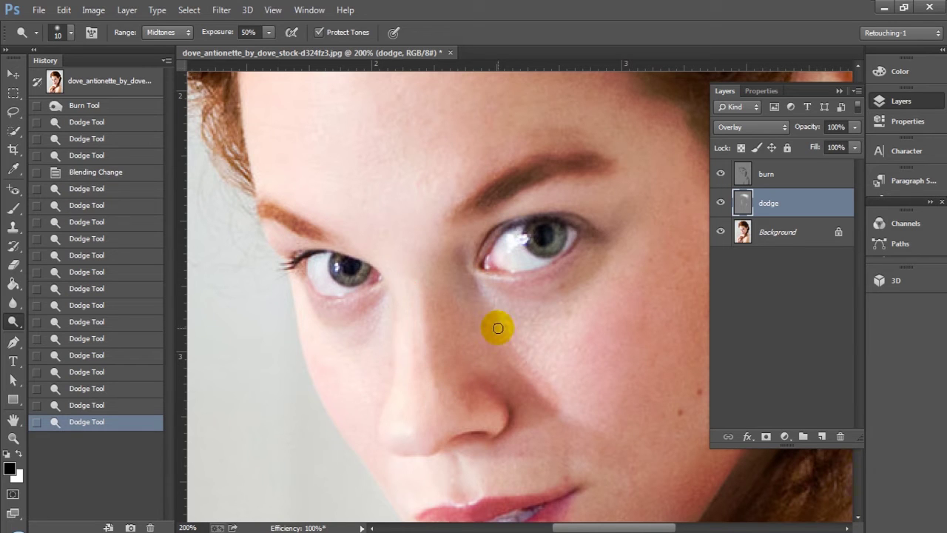
key("ctrl+z")
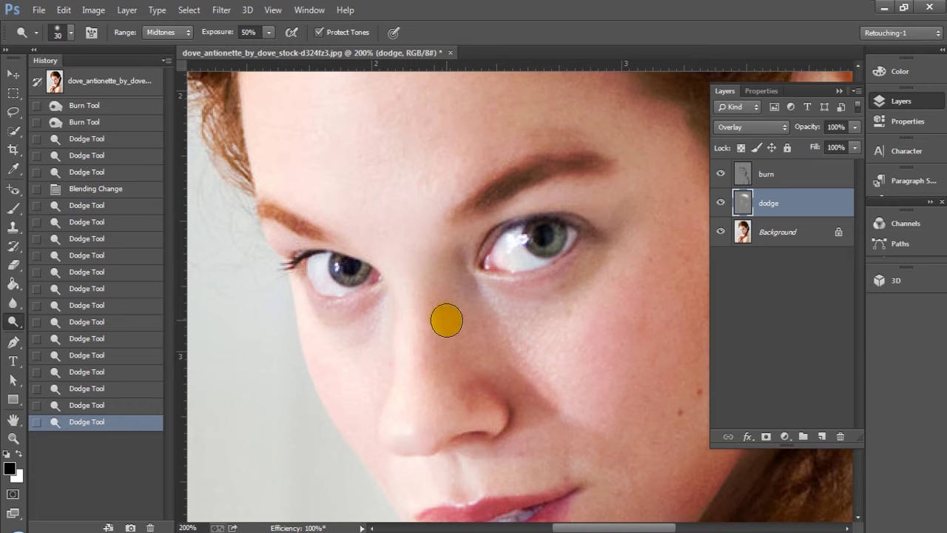
left_click_drag(447, 319, 407, 273)
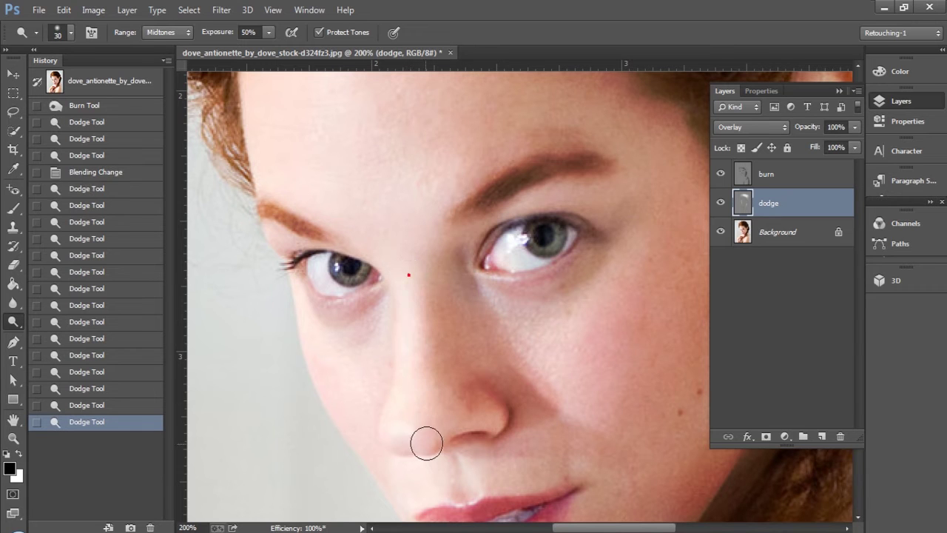
Step: Dodge small highlights around the lips on the dodge layer, reducing the brush to size 15
left_click_drag(470, 366, 469, 367)
key("ctrl+minus")
key("ctrl+minus")
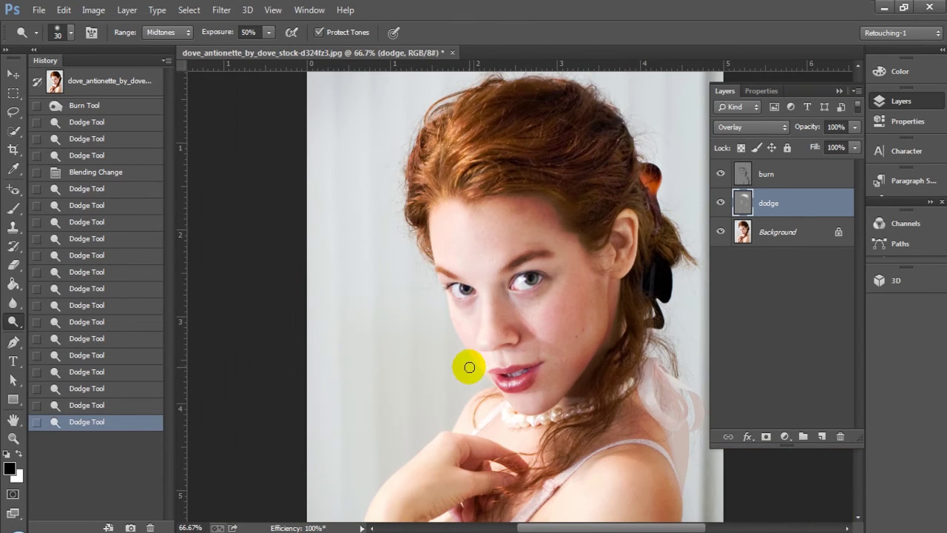
mouse_move(552, 321)
left_mouse_down()
mouse_move(529, 349)
mouse_move(526, 406)
mouse_move(502, 378)
mouse_move(526, 381)
mouse_move(514, 377)
mouse_move(514, 387)
mouse_move(524, 385)
mouse_move(509, 373)
mouse_move(520, 406)
mouse_move(533, 368)
left_mouse_up()
key("bracketleft")
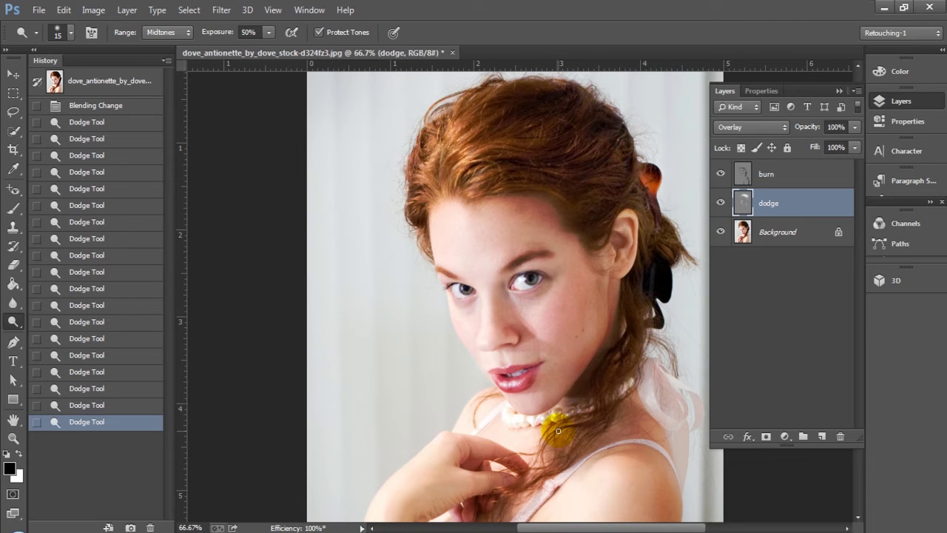
Step: Burn the pearl necklace under the chin on the burn layer with a size 35 brush
left_click(773, 175)
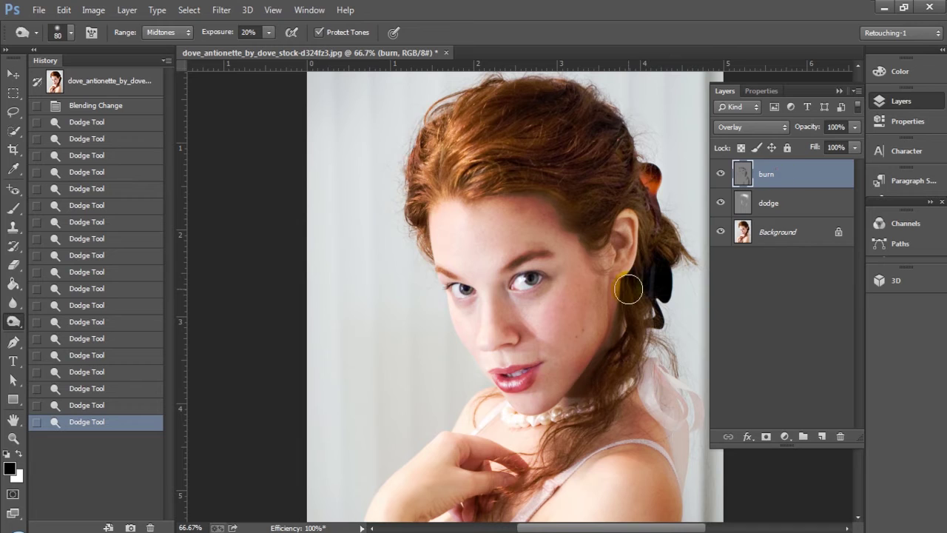
mouse_move(502, 394)
left_mouse_down()
mouse_move(513, 377)
mouse_move(531, 386)
mouse_move(514, 427)
left_mouse_up()
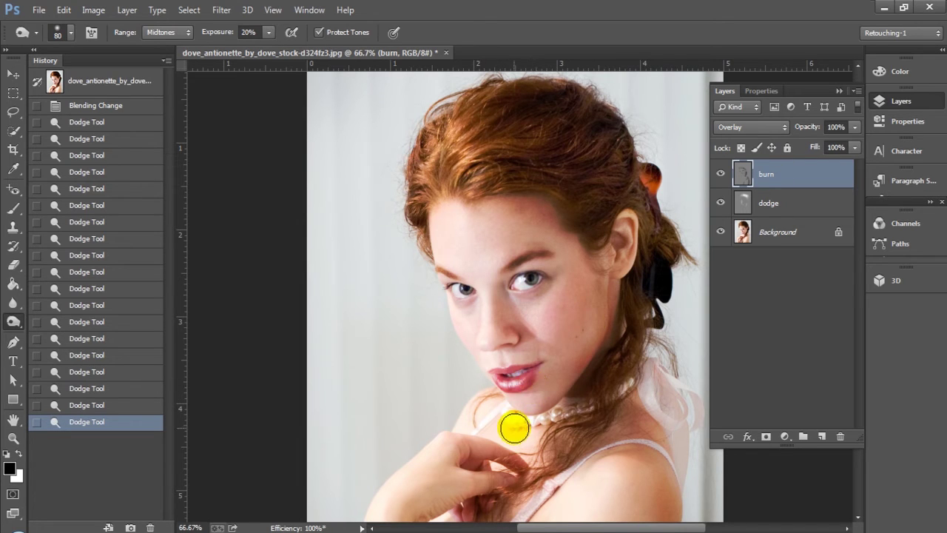
key("[")
key("[")
key("[")
key("[")
key("[")
key("[")
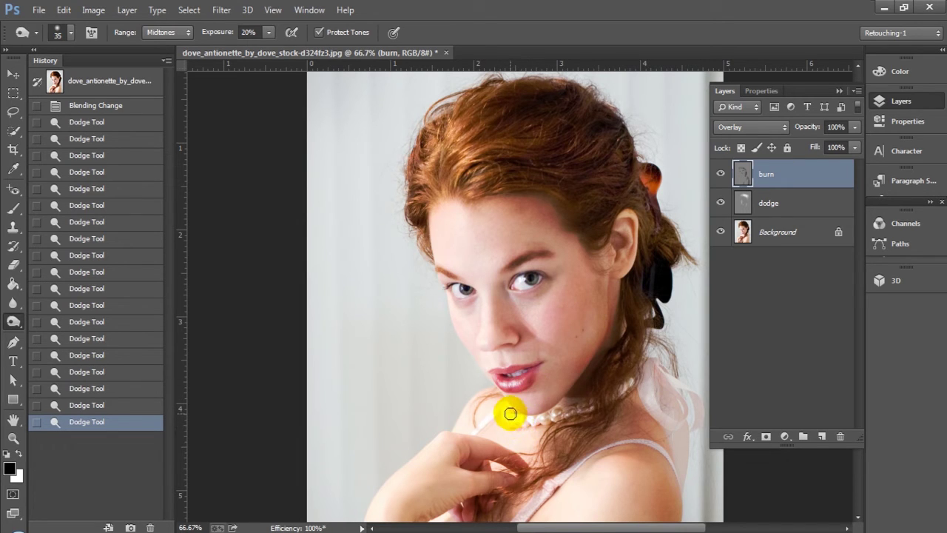
mouse_move(510, 414)
left_mouse_down()
mouse_move(538, 429)
mouse_move(558, 415)
left_mouse_up()
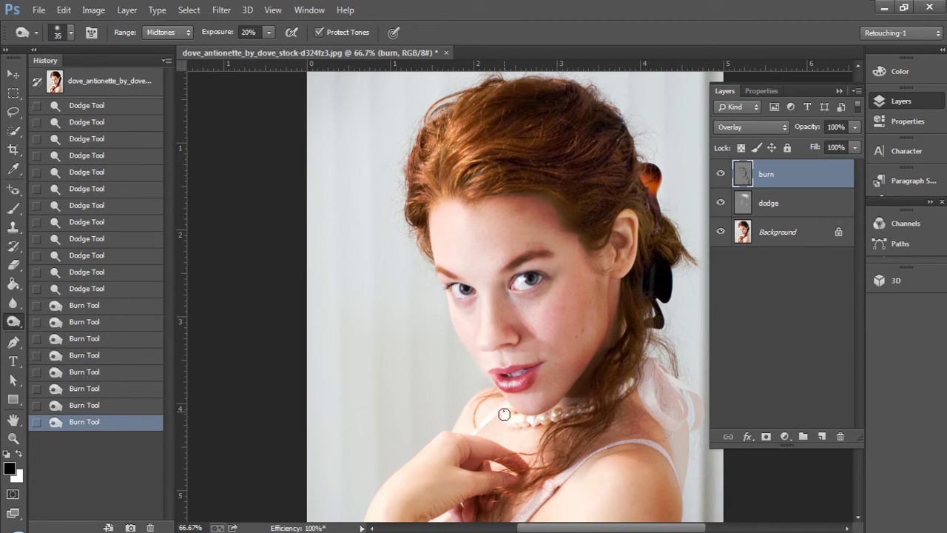
Step: Burn along the pearl necklace with the range set to Highlights, and return the range to Midtones
left_click(162, 32)
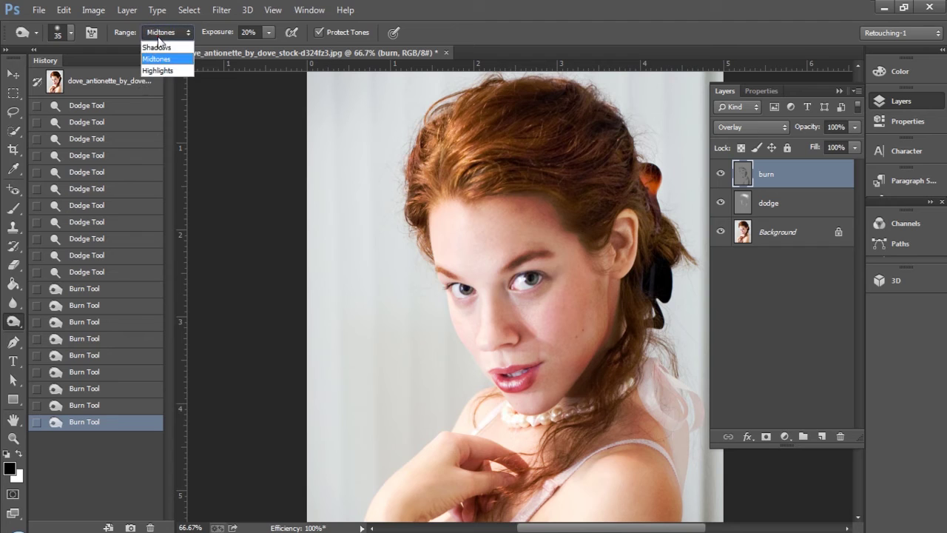
left_click(164, 70)
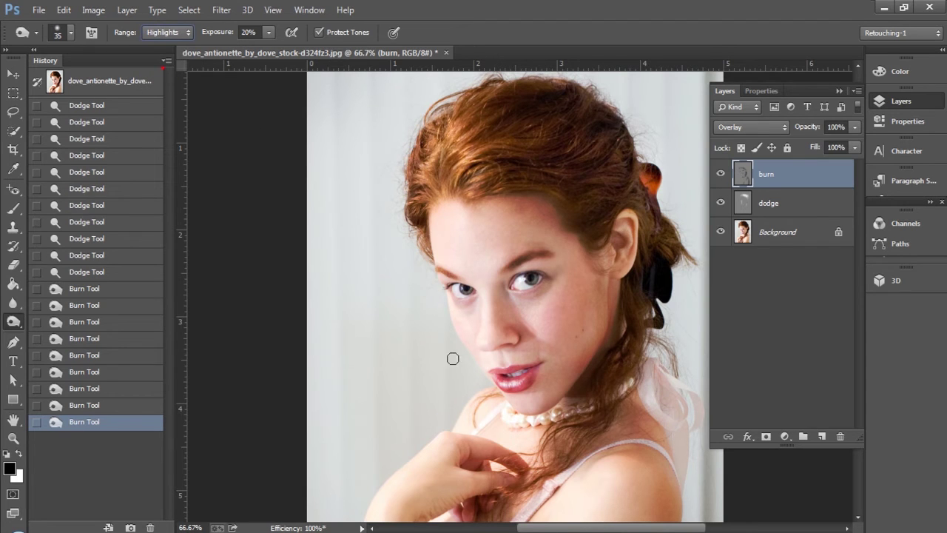
left_click_drag(515, 421, 506, 417)
left_click(537, 424)
left_click(518, 424)
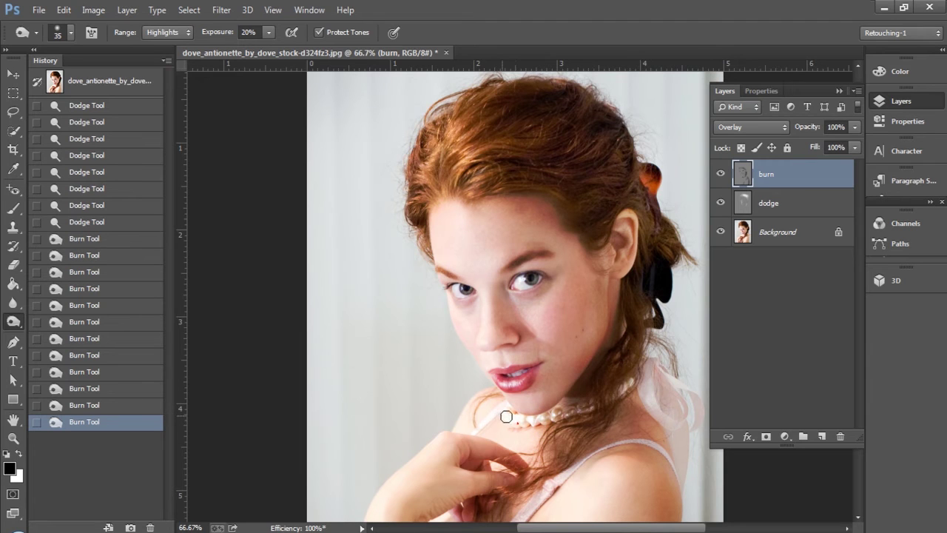
left_click_drag(508, 419, 506, 420)
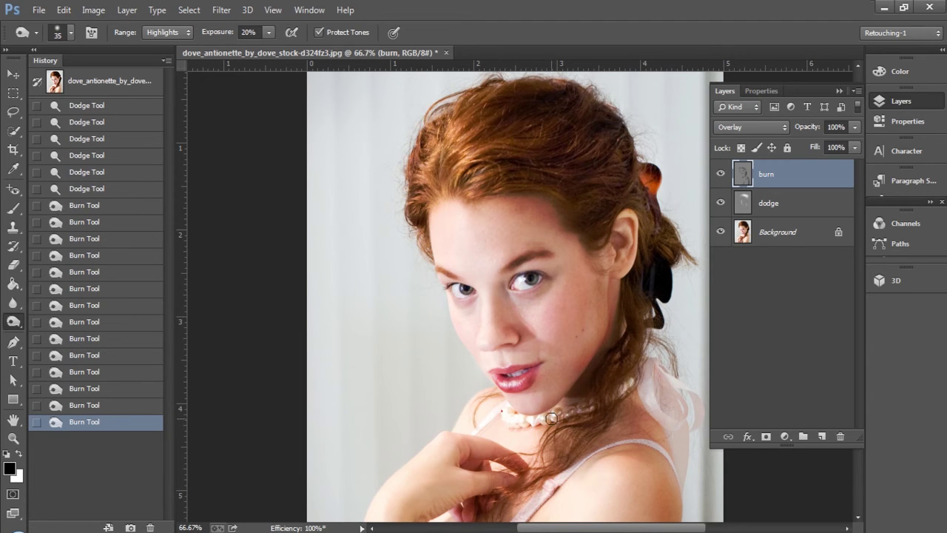
left_click_drag(573, 412, 599, 412)
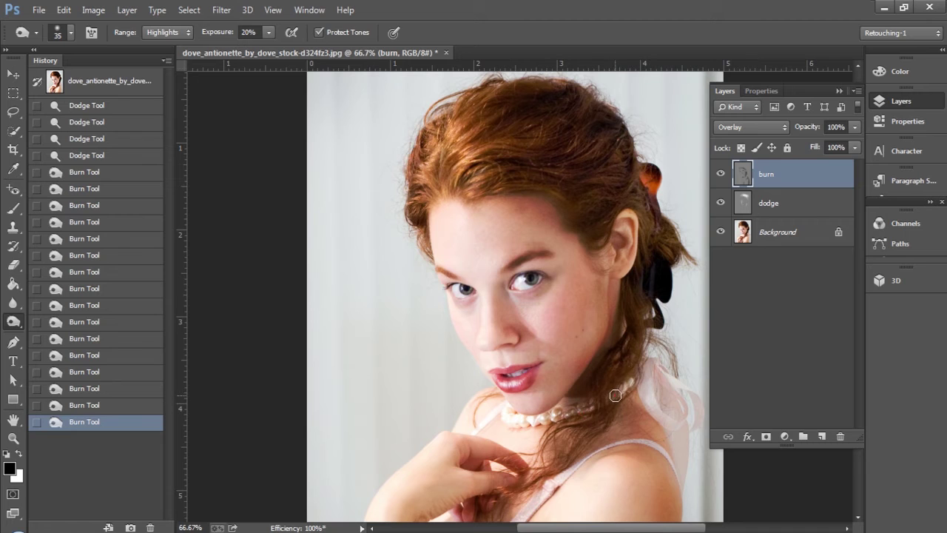
left_click_drag(551, 415, 536, 421)
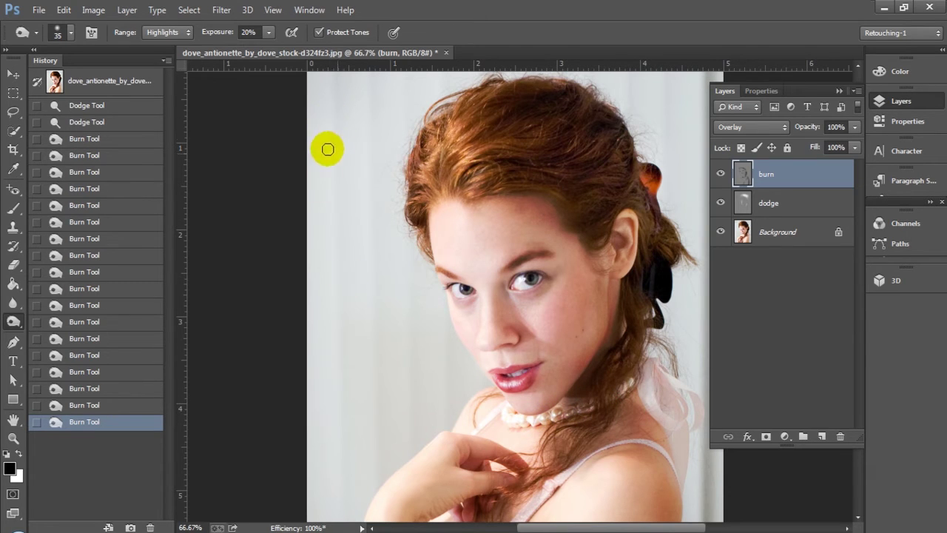
left_click(175, 32)
left_click(172, 58)
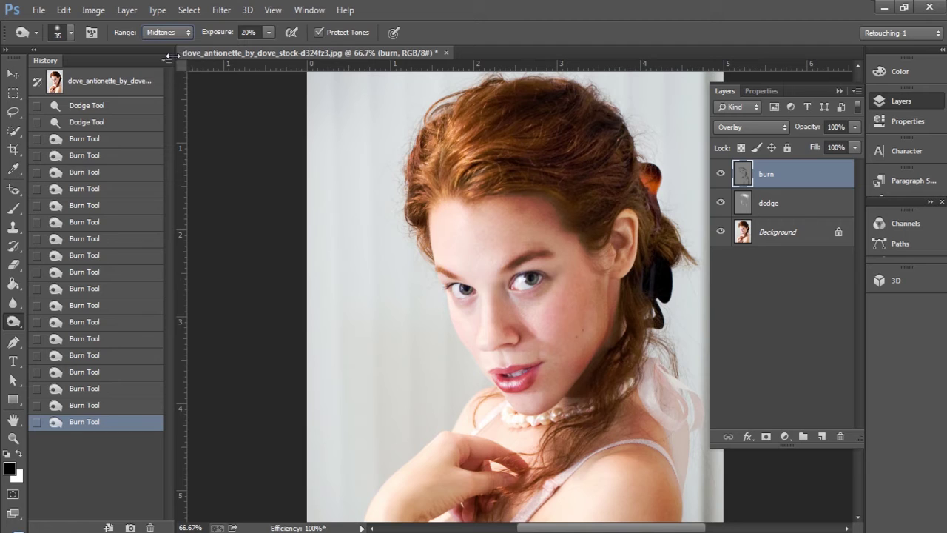
Step: Dodge the skin under both eyes on the dodge layer with a size 50 brush
left_click(770, 211)
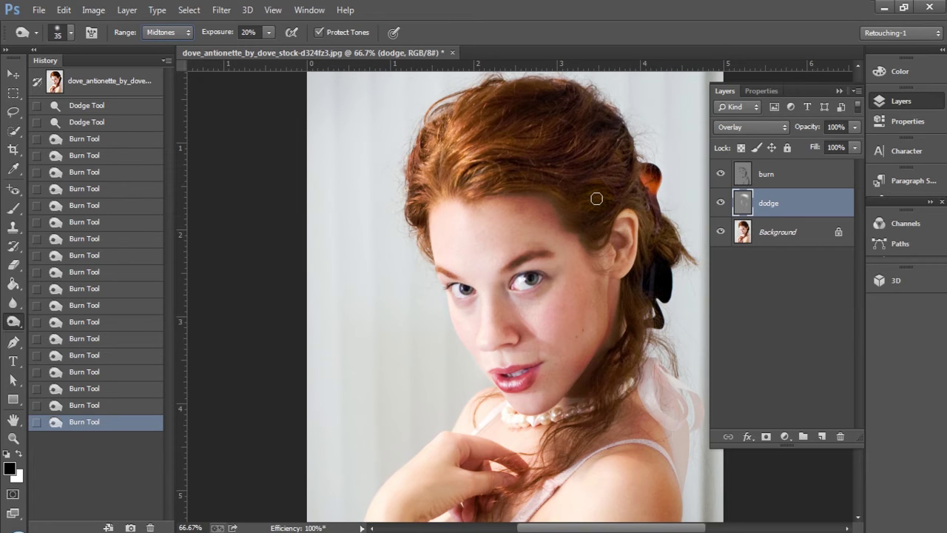
right_click(20, 330)
left_click(56, 323)
left_click(537, 316)
key("bracketright")
key("bracketright")
key("bracketright")
key("bracketright")
key("bracketright")
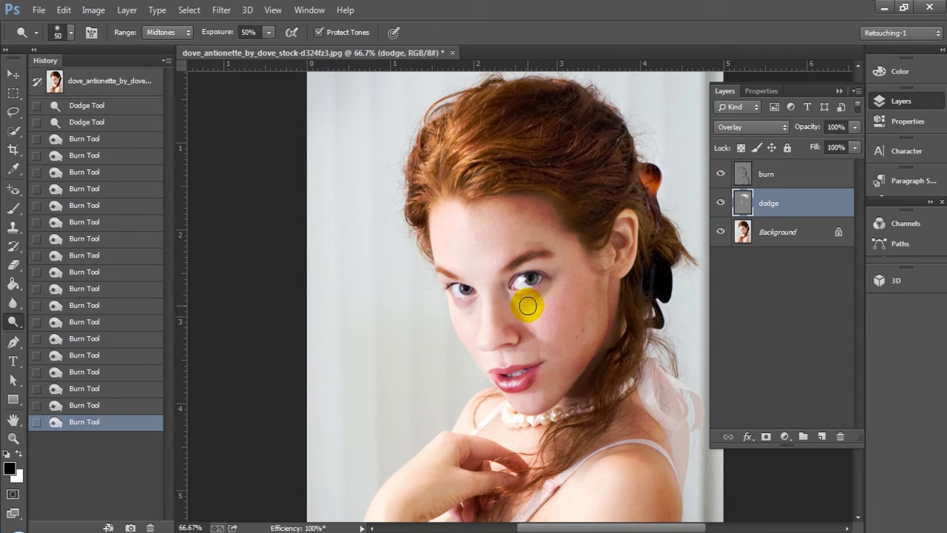
mouse_move(528, 308)
left_mouse_down()
mouse_move(536, 305)
mouse_move(517, 302)
left_mouse_up()
left_click(558, 289)
mouse_move(462, 313)
left_mouse_down()
mouse_move(469, 318)
mouse_move(470, 306)
left_mouse_up()
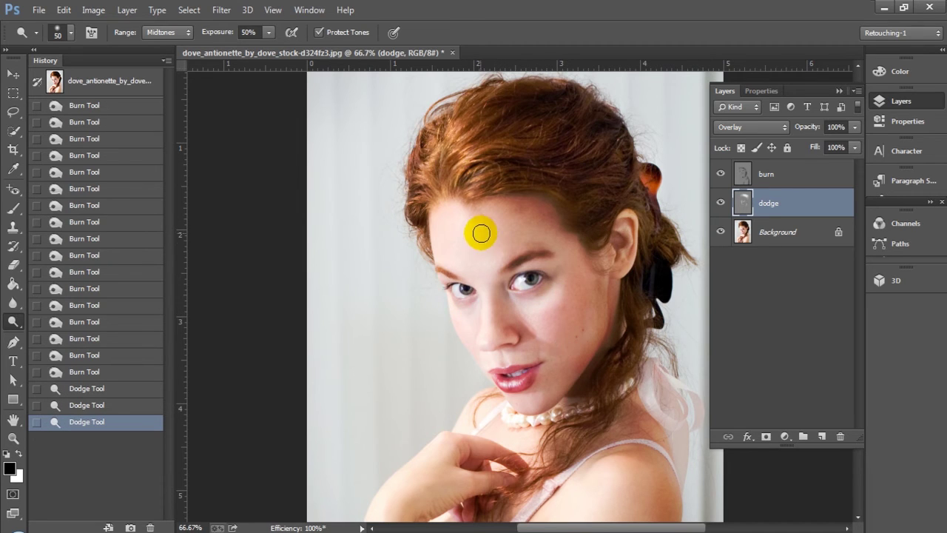
Step: Dodge the forehead with a size 150 brush
key("]")
key("]")
key("]")
key("bracketright")
key("bracketright")
key("bracketright")
key("bracketright")
mouse_move(463, 235)
left_mouse_down()
mouse_move(457, 224)
mouse_move(469, 237)
left_mouse_up()
left_click(469, 241)
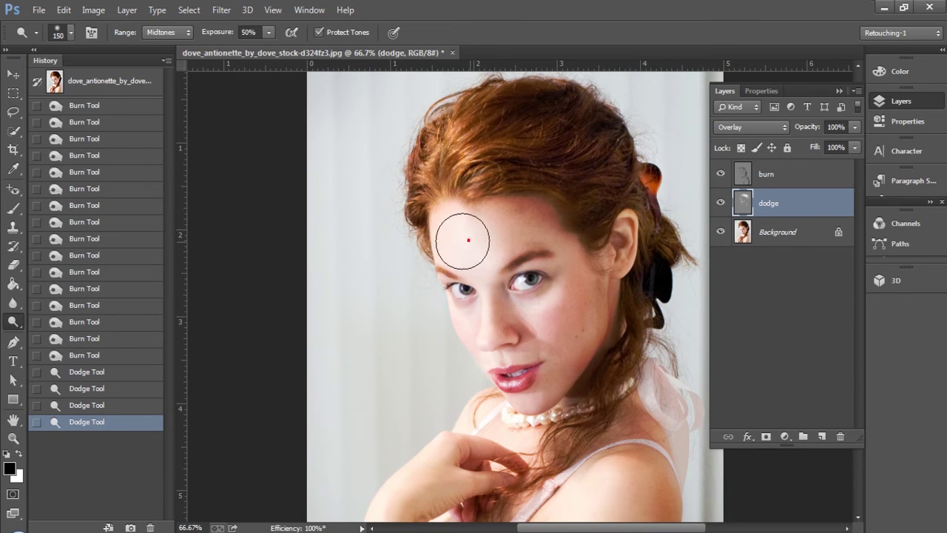
Step: Dodge broadly over the face and cheeks, enlarging the brush to size 400
mouse_move(443, 270)
left_mouse_down()
mouse_move(396, 305)
mouse_move(304, 188)
mouse_move(310, 168)
mouse_move(316, 207)
mouse_move(308, 194)
mouse_move(398, 241)
mouse_move(347, 227)
mouse_move(458, 325)
mouse_move(510, 311)
left_mouse_up()
key("bracketright")
key("bracketright")
key("bracketright")
key("bracketright")
left_click(759, 205)
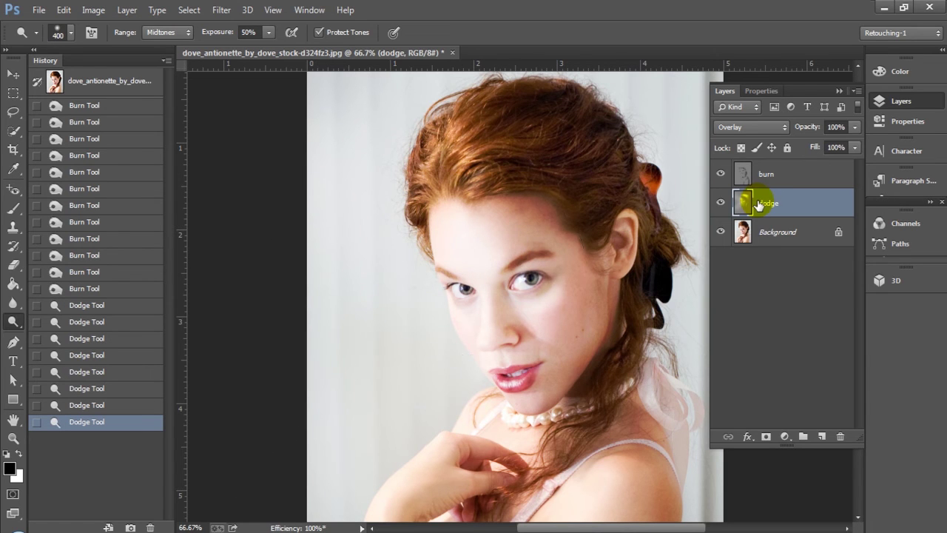
Step: Burn the top and back of the hair down to the hand on the burn layer with a size 300 brush at 20% exposure
left_click(742, 175)
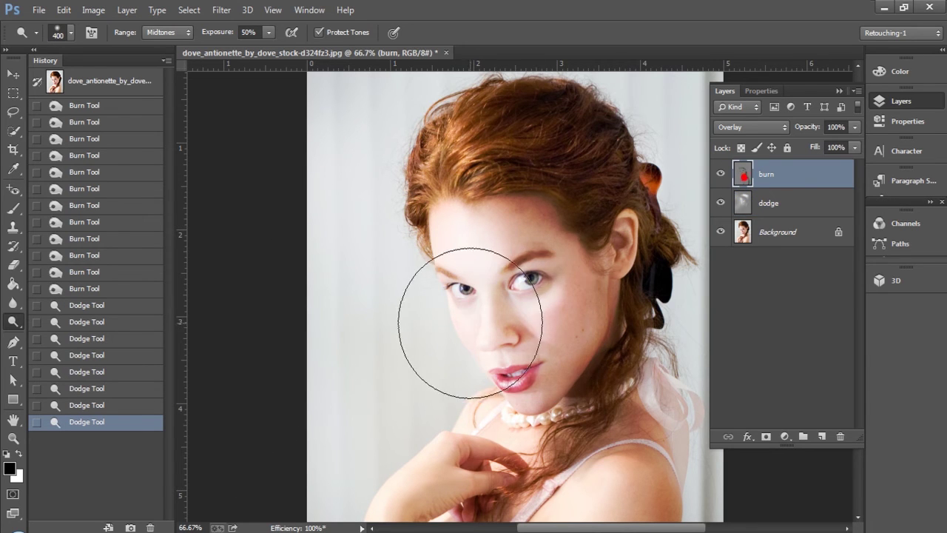
left_click_drag(495, 334, 509, 341)
key("shift+o")
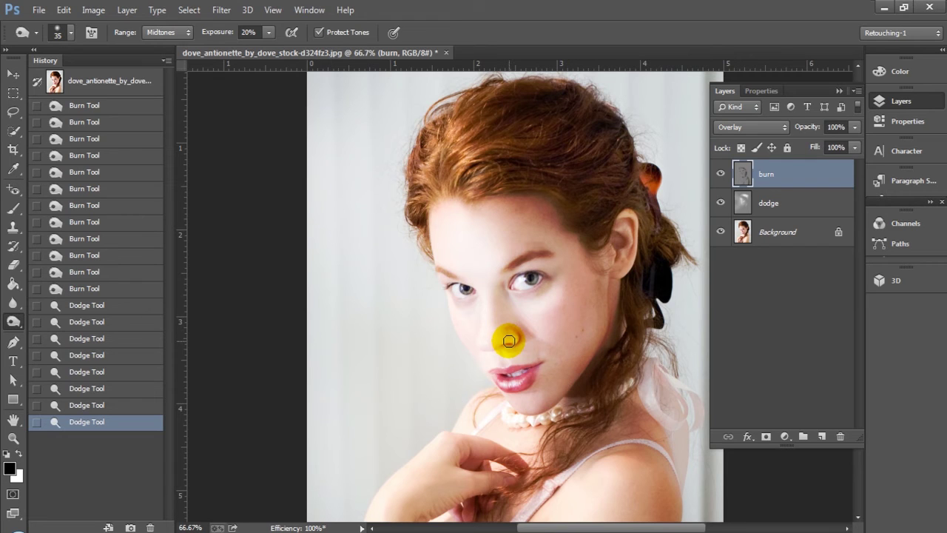
left_click(546, 249)
left_click(617, 257)
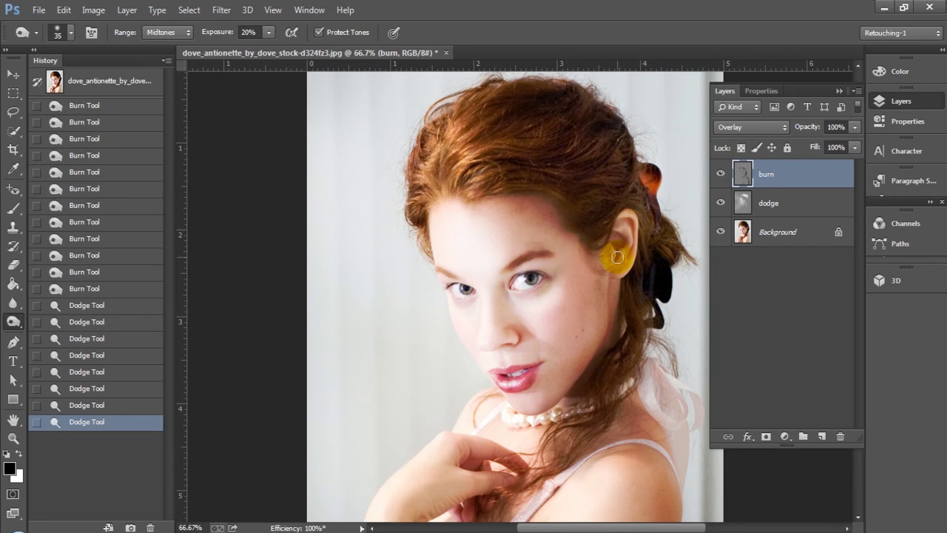
key("bracketright")
key("bracketright")
key("bracketright")
key("bracketright")
key("bracketright")
key("bracketright")
key("bracketright")
key("bracketright")
key("bracketright")
key("bracketright")
key("bracketright")
key("bracketright")
key("bracketright")
key("bracketright")
key("bracketright")
key("bracketright")
key("bracketright")
key("bracketright")
key("bracketright")
key("bracketright")
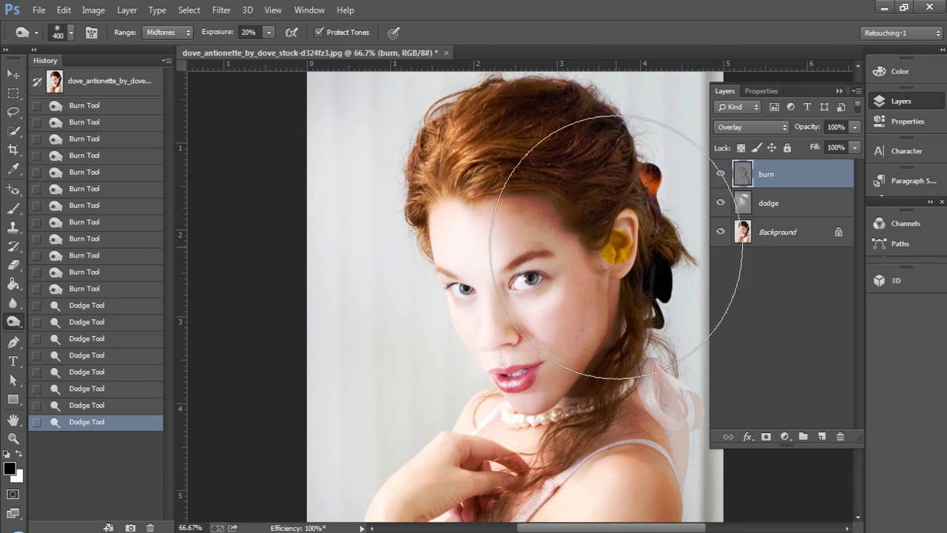
key("bracketleft")
key("bracketleft")
key("bracketleft")
key("bracketleft")
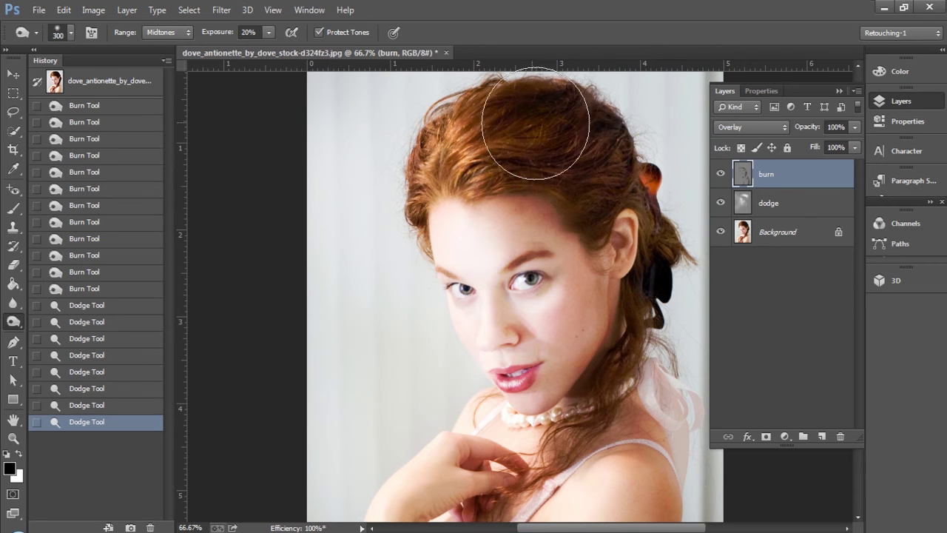
left_click(468, 91)
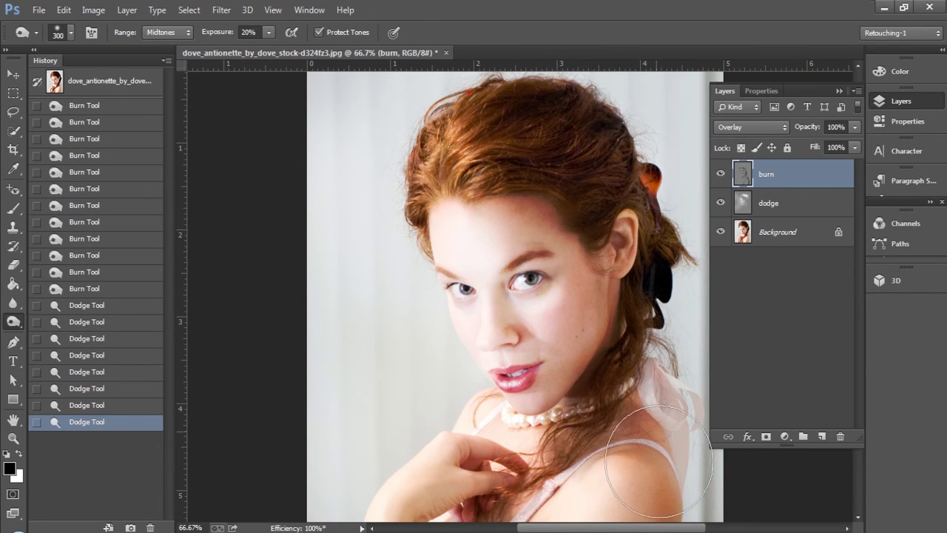
left_click_drag(640, 173, 648, 257)
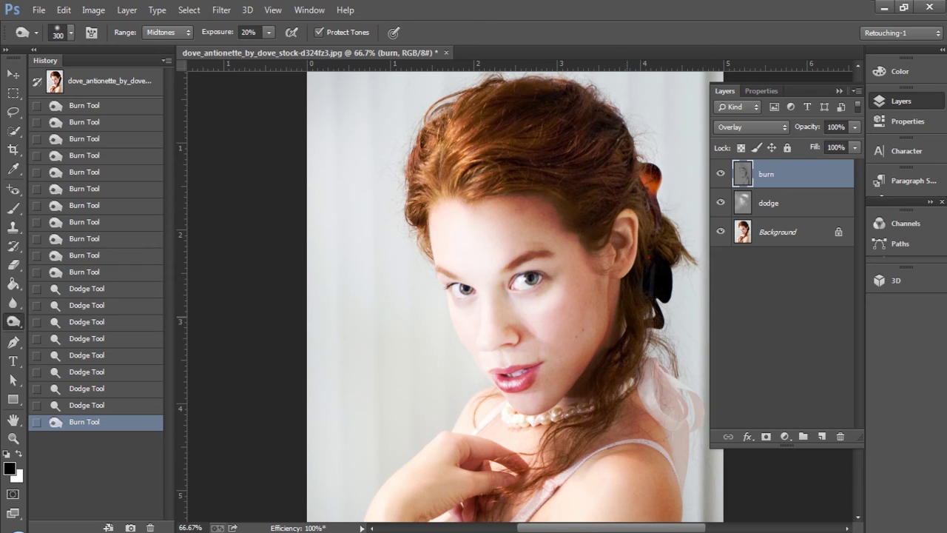
left_click(429, 504)
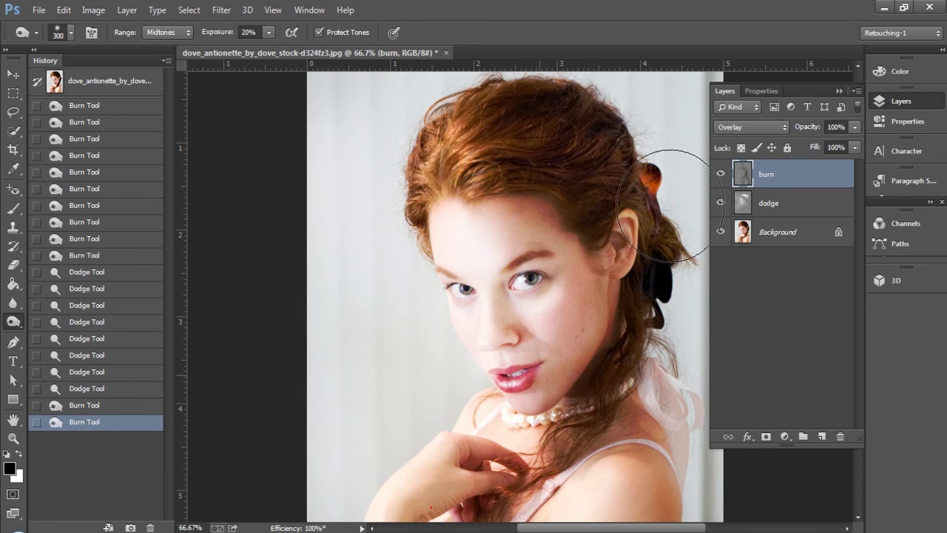
mouse_move(621, 219)
left_mouse_down()
mouse_move(617, 212)
mouse_move(590, 308)
mouse_move(456, 511)
left_mouse_up()
Step: Burn the hand, the hair over the chest and the shoulder with the exposure set to 50%
key("5")
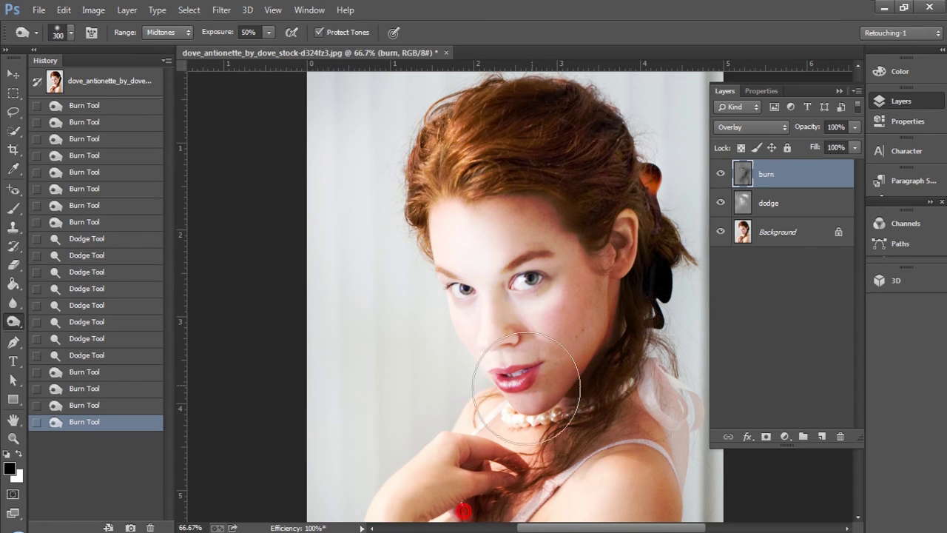
left_click_drag(458, 426, 511, 480)
left_click_drag(621, 467, 697, 448)
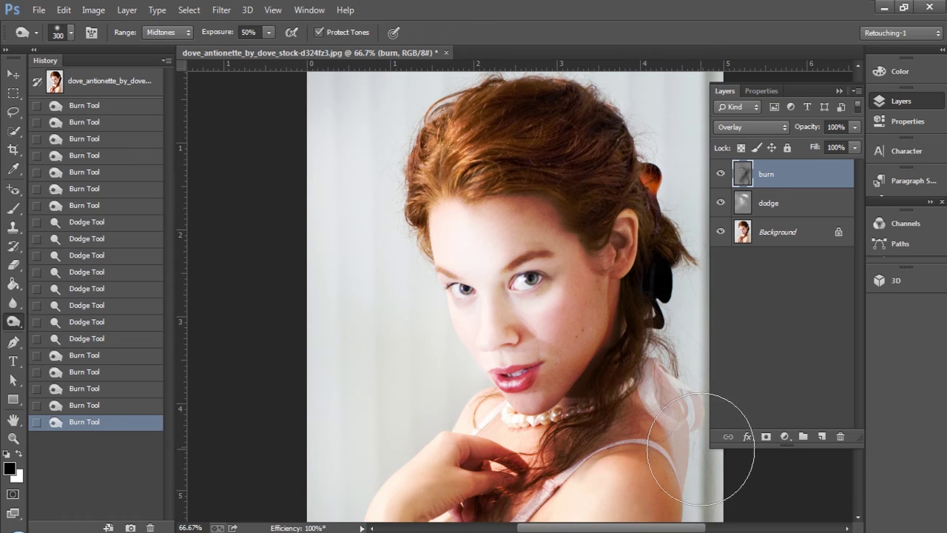
left_click(688, 504)
Step: Burn the background beside the head and the upper hair with broad strokes
mouse_move(320, 123)
left_mouse_down()
mouse_move(403, 130)
mouse_move(536, 97)
left_mouse_up()
left_click_drag(325, 304, 283, 312)
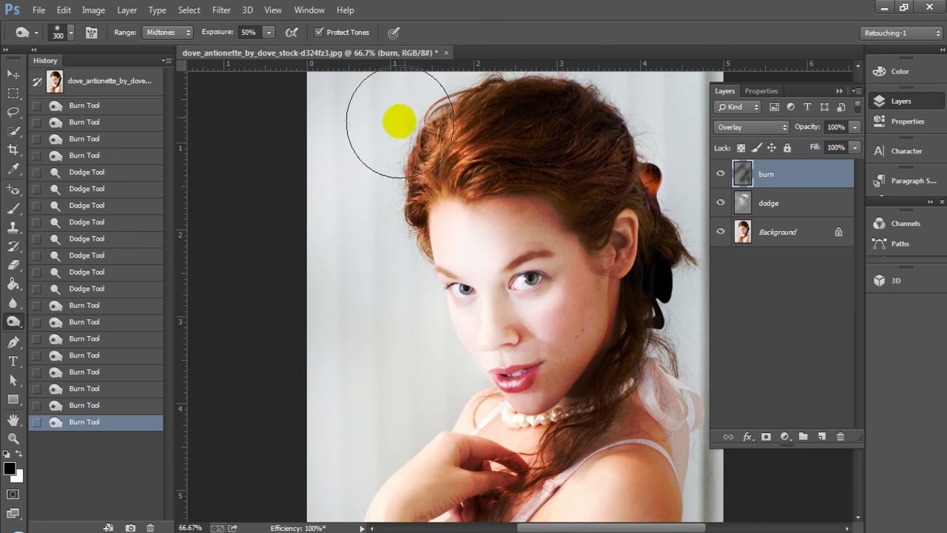
mouse_move(314, 88)
left_mouse_down()
mouse_move(655, 196)
mouse_move(662, 208)
left_mouse_up()
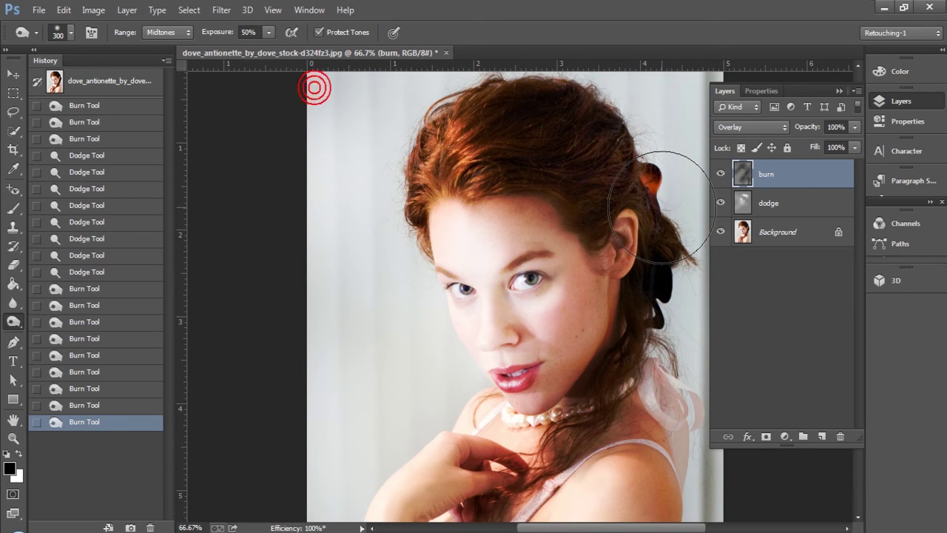
Step: Select the dodge layer and set up the Dodge tool with a size 80 brush
left_click(771, 208)
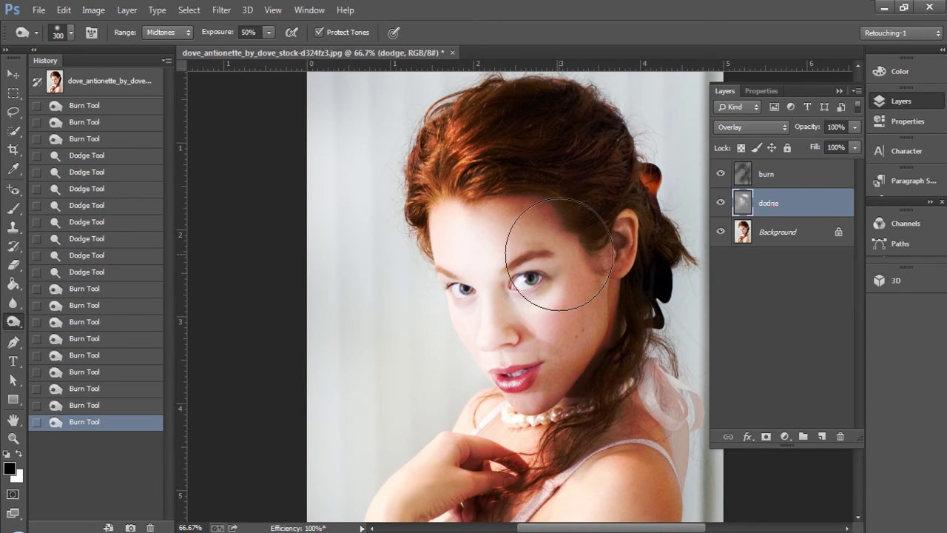
key("shift+o")
key("shift+o")
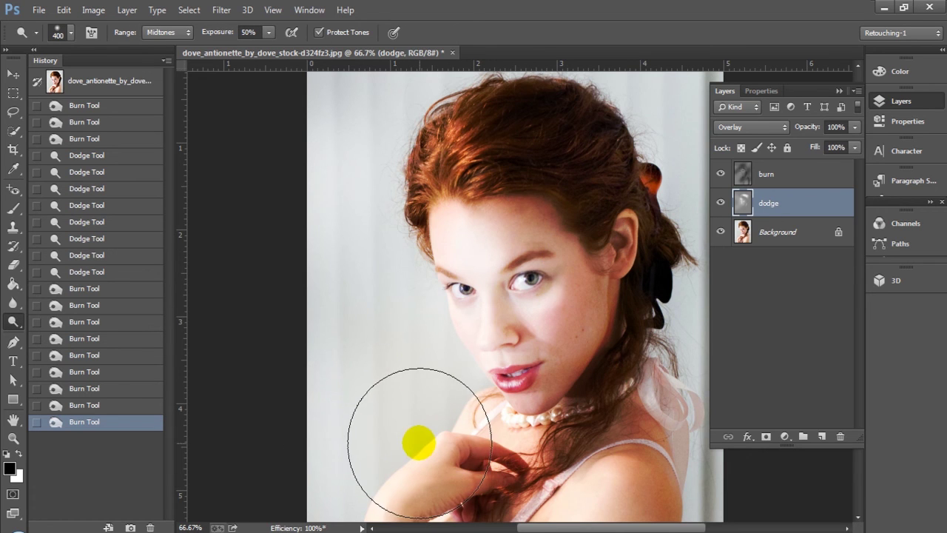
key("bracketleft")
key("bracketleft")
key("bracketleft")
key("bracketleft")
key("bracketleft")
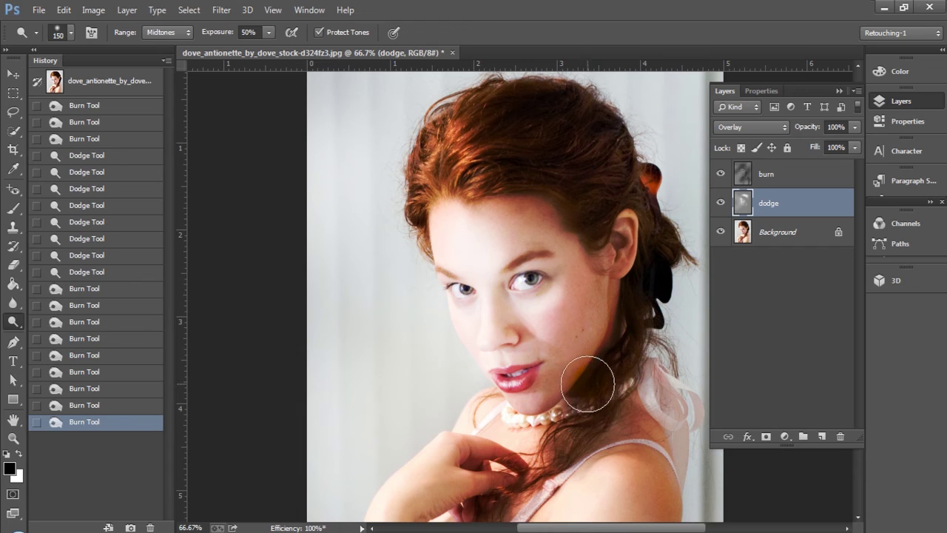
key("bracketleft")
key("bracketleft")
key("bracketleft")
key("bracketleft")
mouse_move(584, 382)
left_mouse_down()
mouse_move(551, 417)
mouse_move(511, 449)
mouse_move(545, 303)
left_mouse_up()
Step: Group the burn and dodge layers and hide the group to compare with the original photo
left_click(766, 176, "shift")
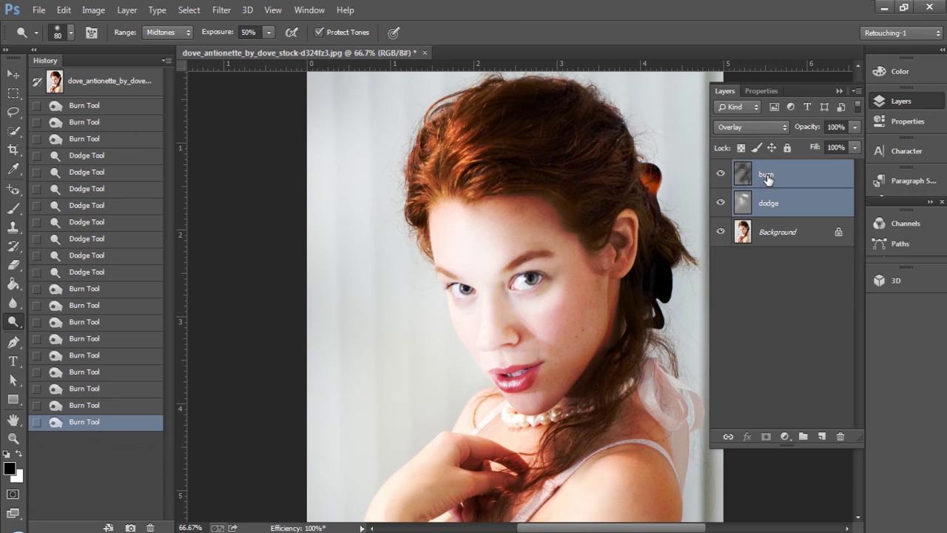
key("ctrl+g")
left_click(718, 170)
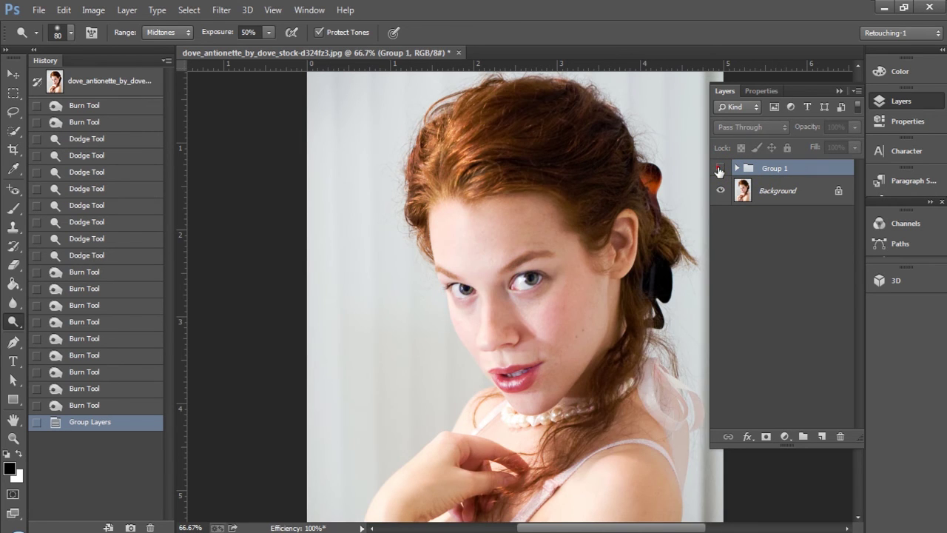
Step: Toggle the visibility of Group 1 to compare the contoured portrait with the original, leaving the group shown
left_click(719, 170)
left_click(718, 170)
left_click(718, 170)
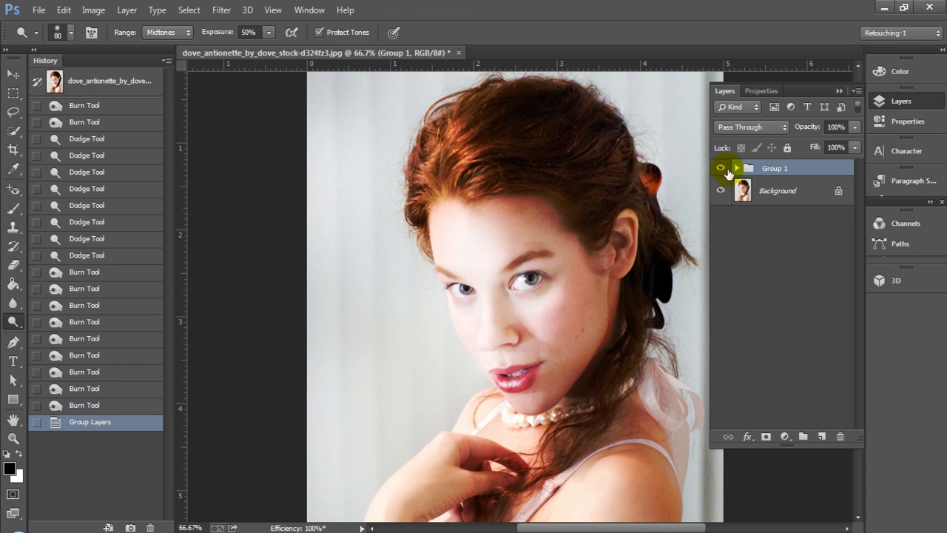
Step: Expand Group 1 to preview the burn and dodge layers' effects separately, leaving both shown and the burn layer selected
left_click(735, 169)
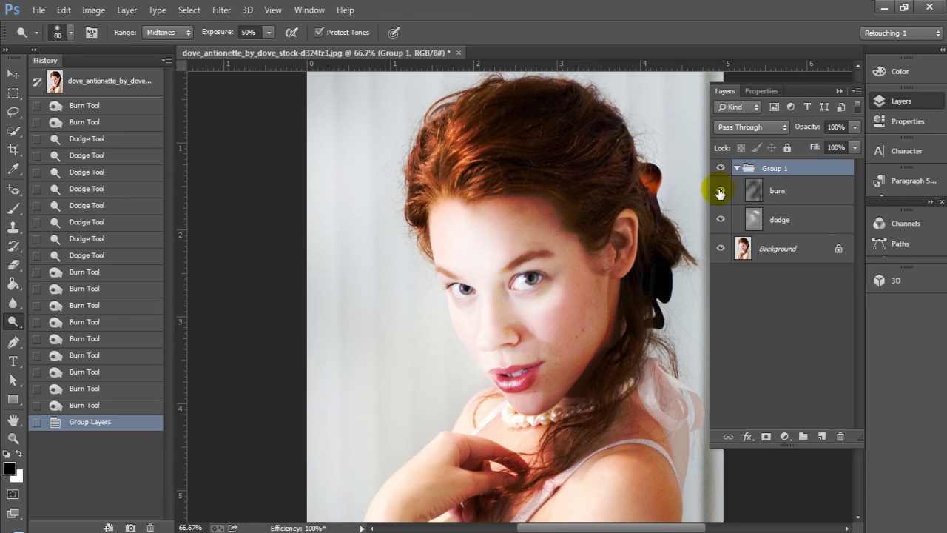
left_click(720, 191)
left_click(721, 191)
left_click(721, 220)
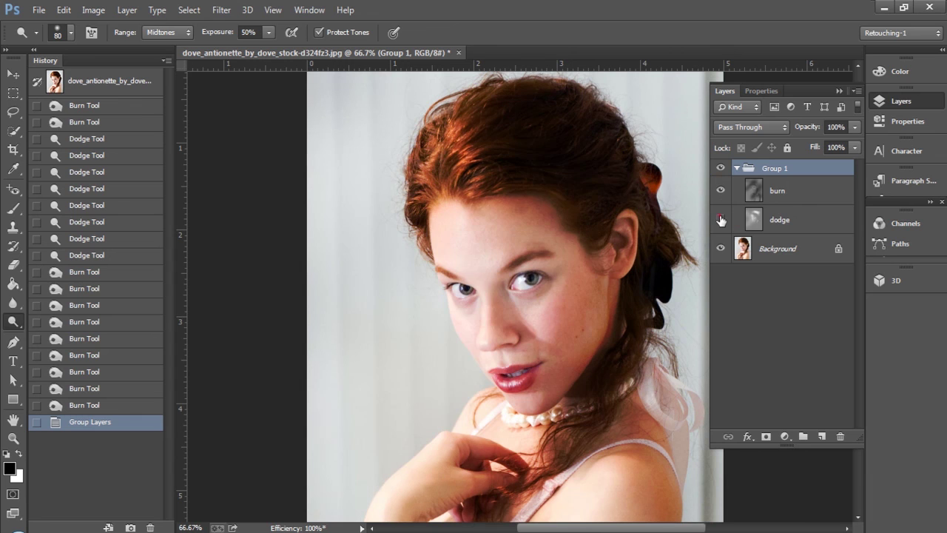
left_click(721, 220)
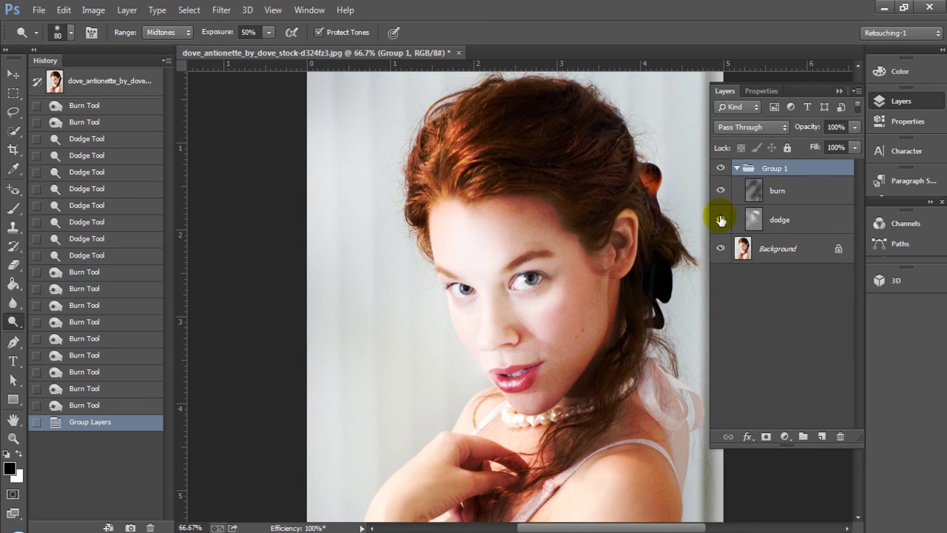
left_click(752, 190)
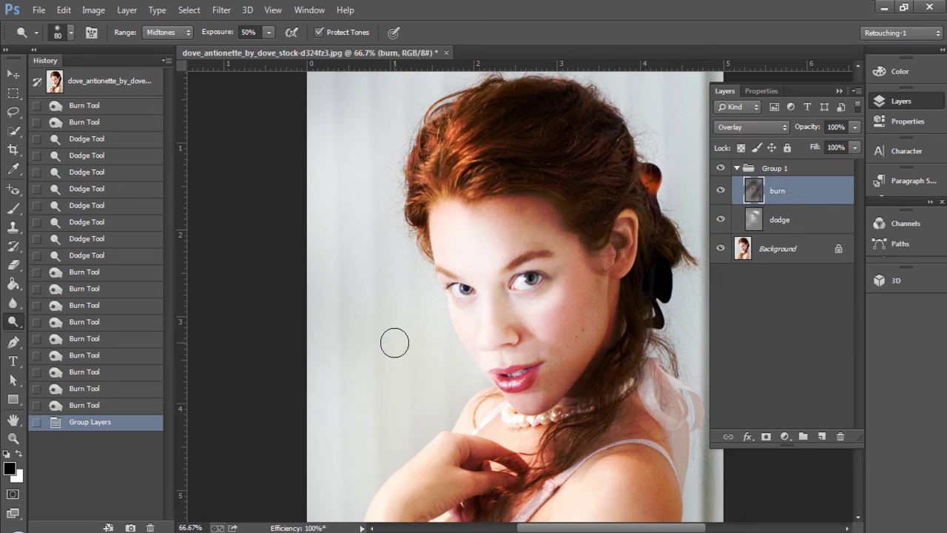
key("3")
left_click(517, 386)
key("ctrl+z")
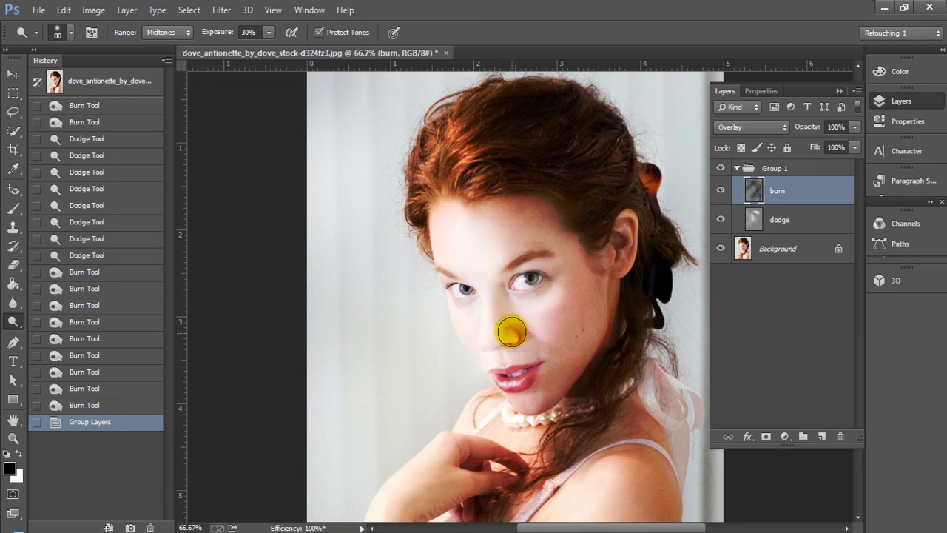
Step: Burn the face along the hairline and cheek with a size 125 Burn tool at 20% exposure, and toggle the burn layer to compare
key("shift+o")
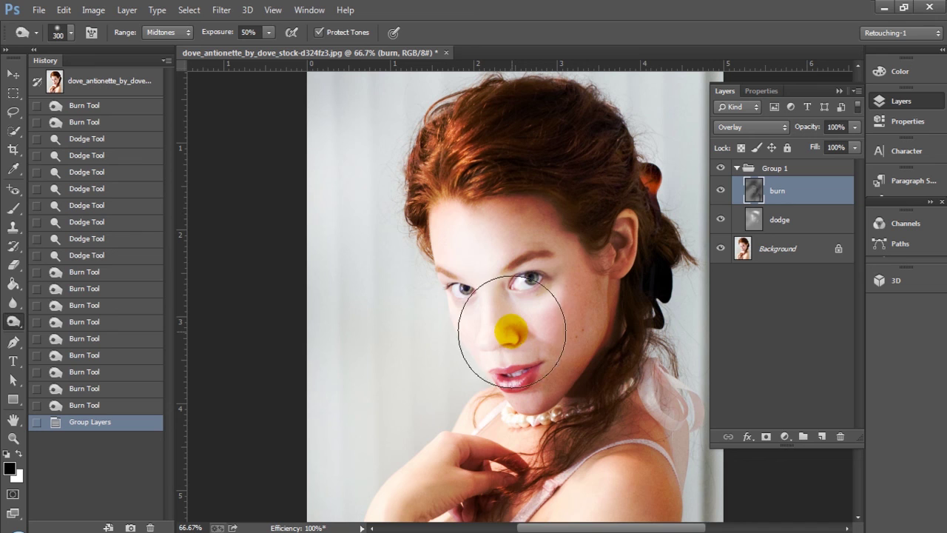
key("bracketleft")
key("bracketleft")
key("bracketleft")
key("bracketleft")
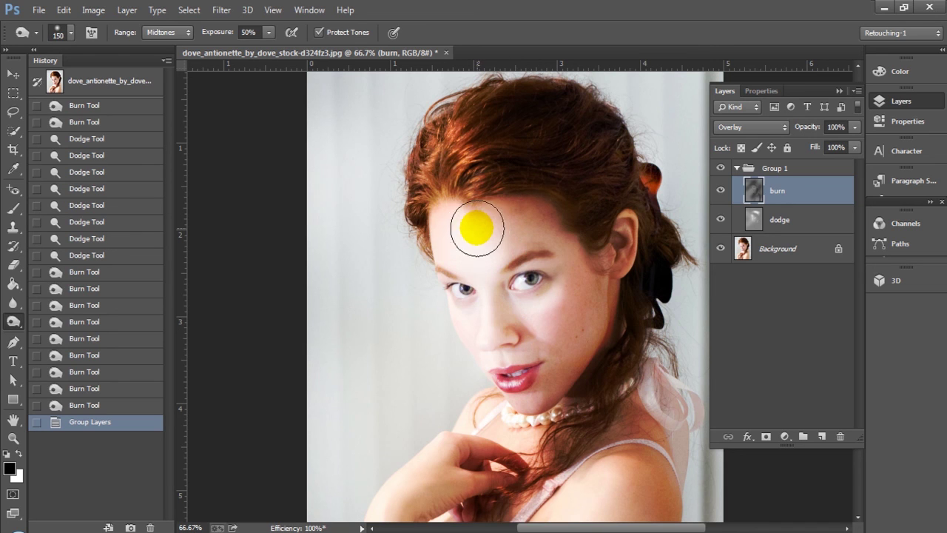
key("2")
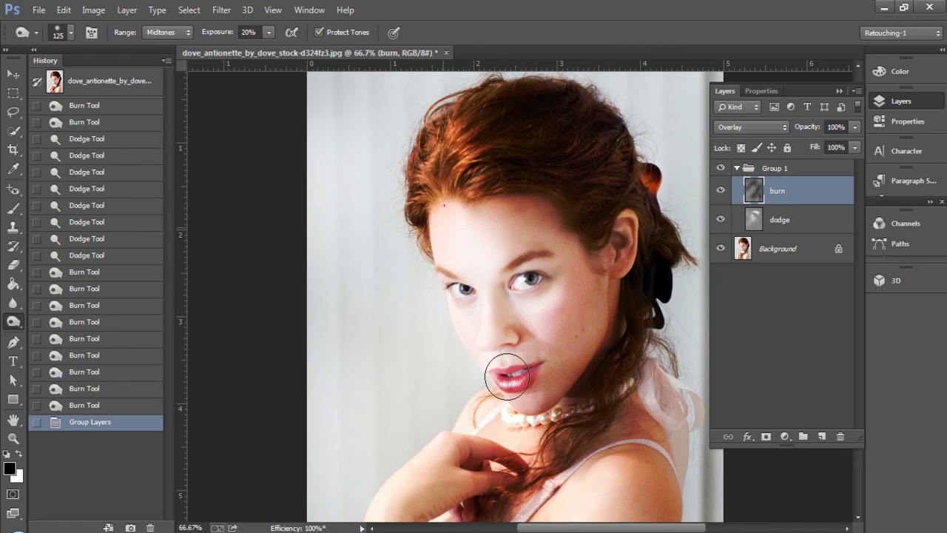
left_click(507, 376)
left_click_drag(437, 214, 438, 216)
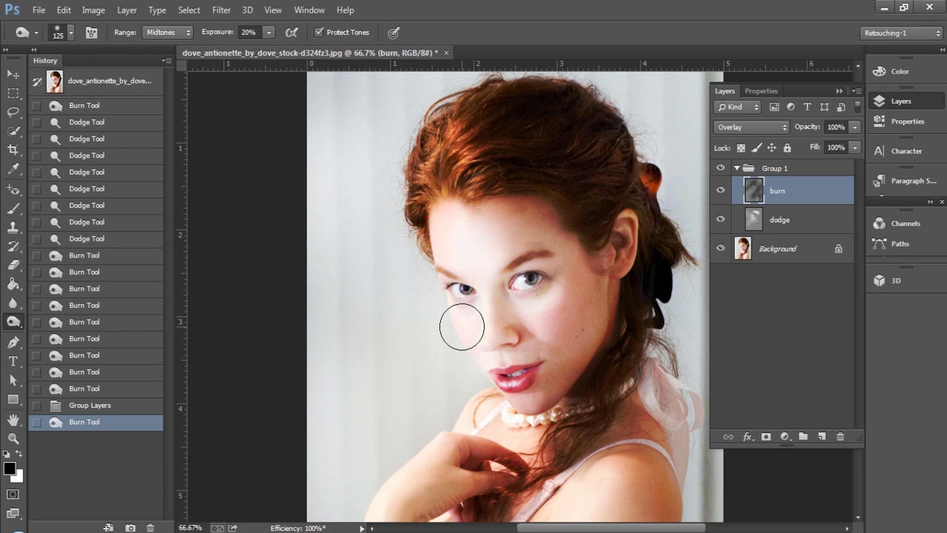
mouse_move(562, 352)
left_mouse_down()
mouse_move(576, 327)
mouse_move(563, 291)
mouse_move(516, 344)
mouse_move(500, 347)
mouse_move(489, 323)
mouse_move(553, 411)
mouse_move(693, 312)
left_mouse_up()
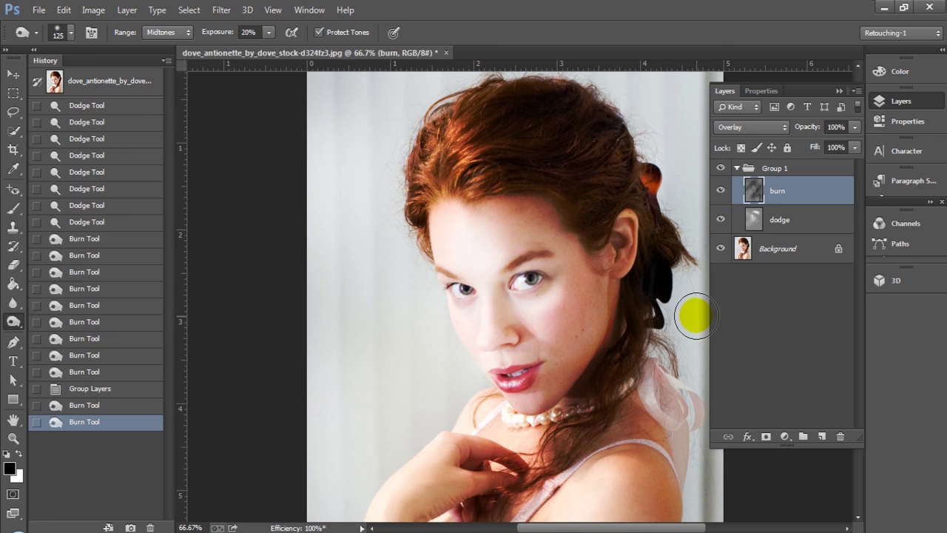
left_click(719, 191)
left_click(719, 191)
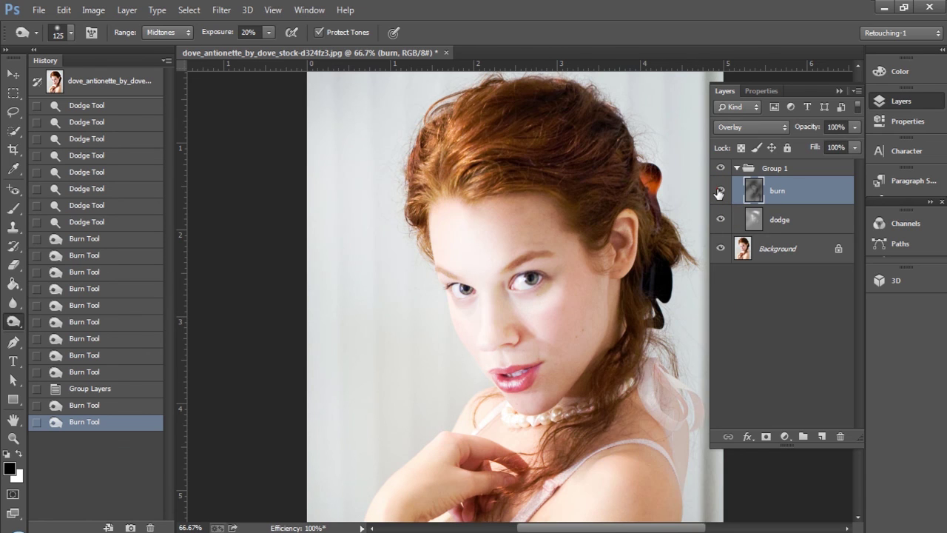